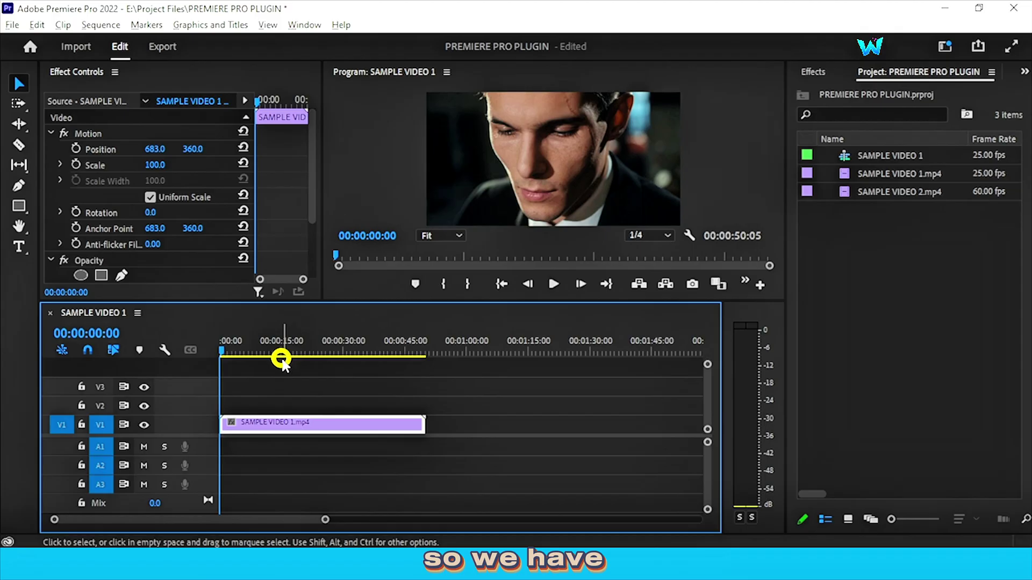
- Preview the sequence by scrubbing and playing it, then return to the start
left_click_drag(282, 355, 201, 337)
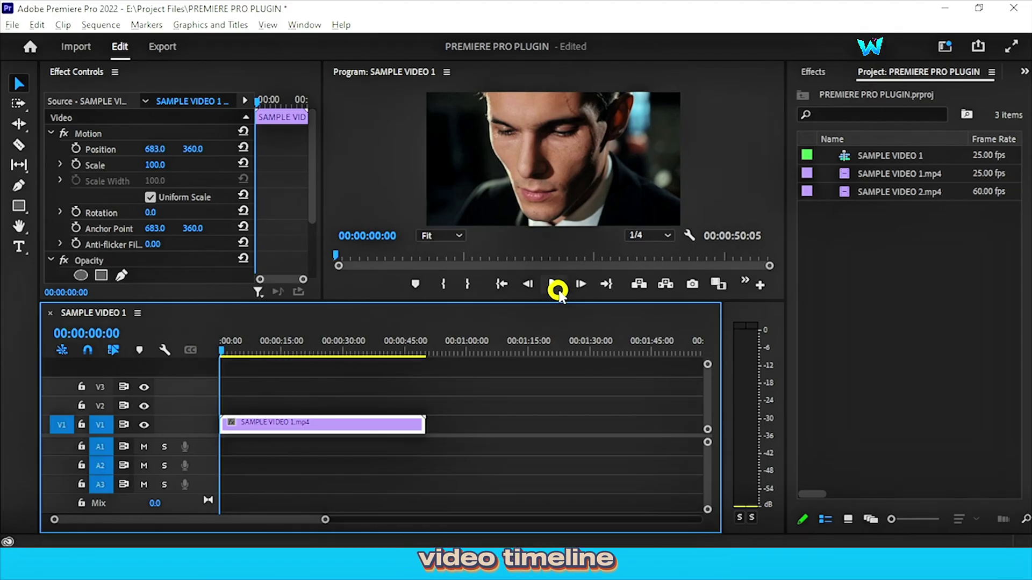
left_click(554, 284)
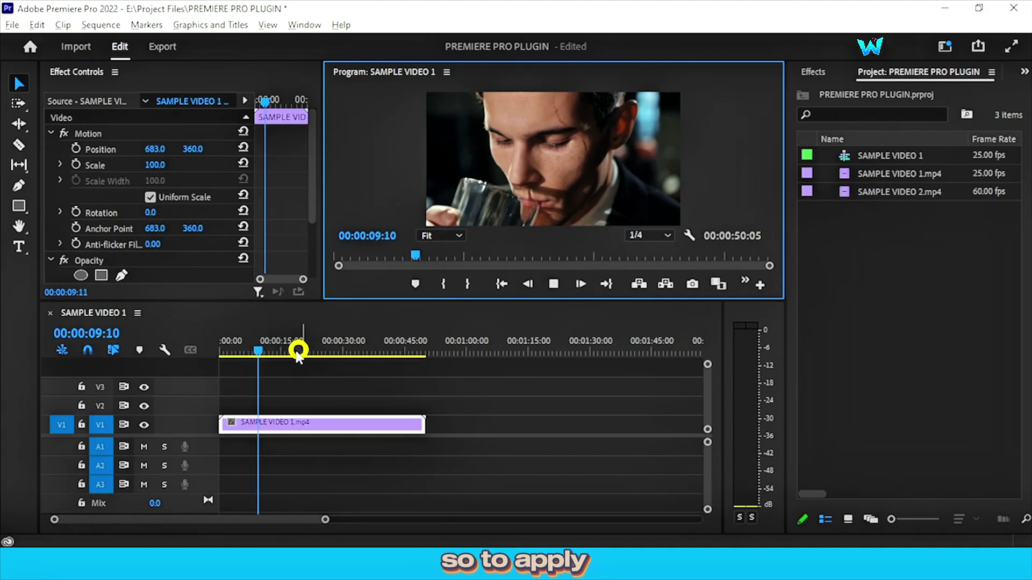
left_click_drag(293, 352, 209, 352)
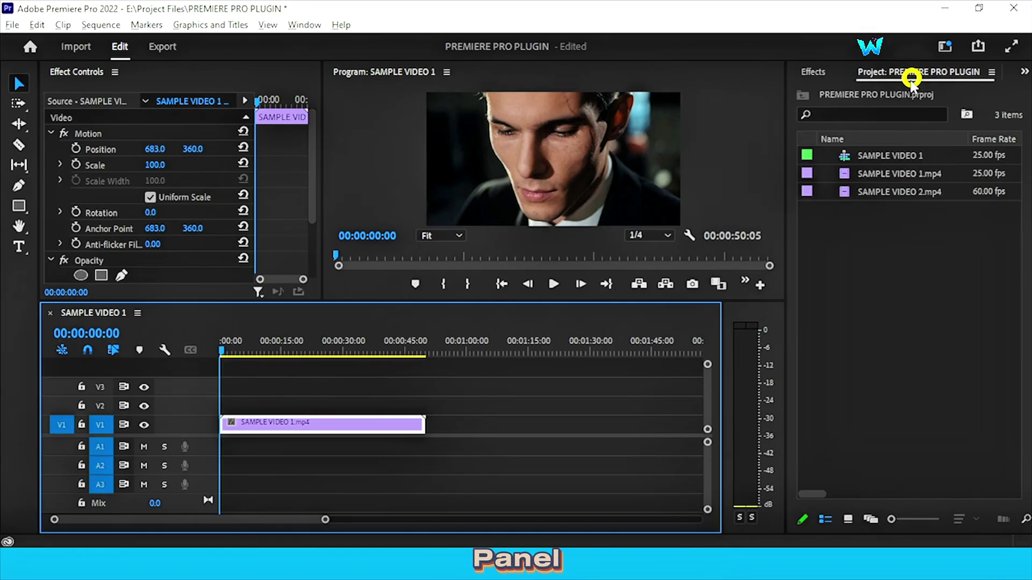
- Create a New Item Adjustment Layer at 1920×1080 and 25 fps in the Project panel
right_click(882, 236)
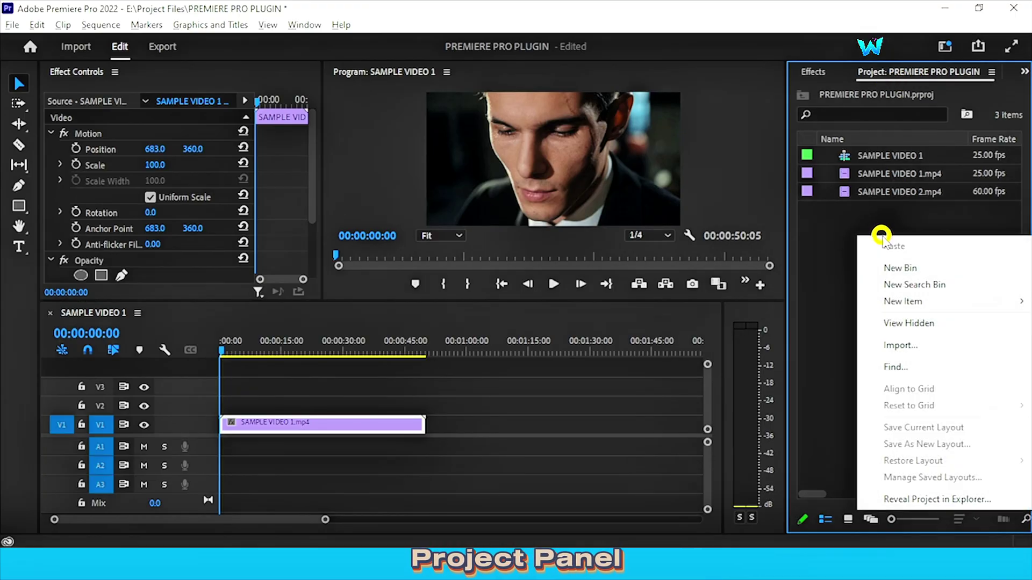
left_click(896, 302)
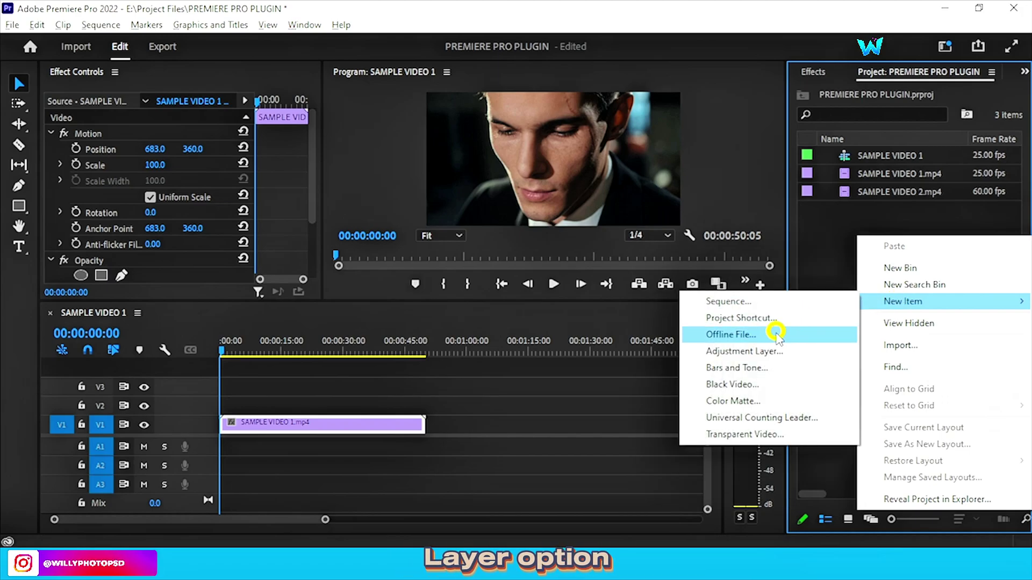
left_click(760, 352)
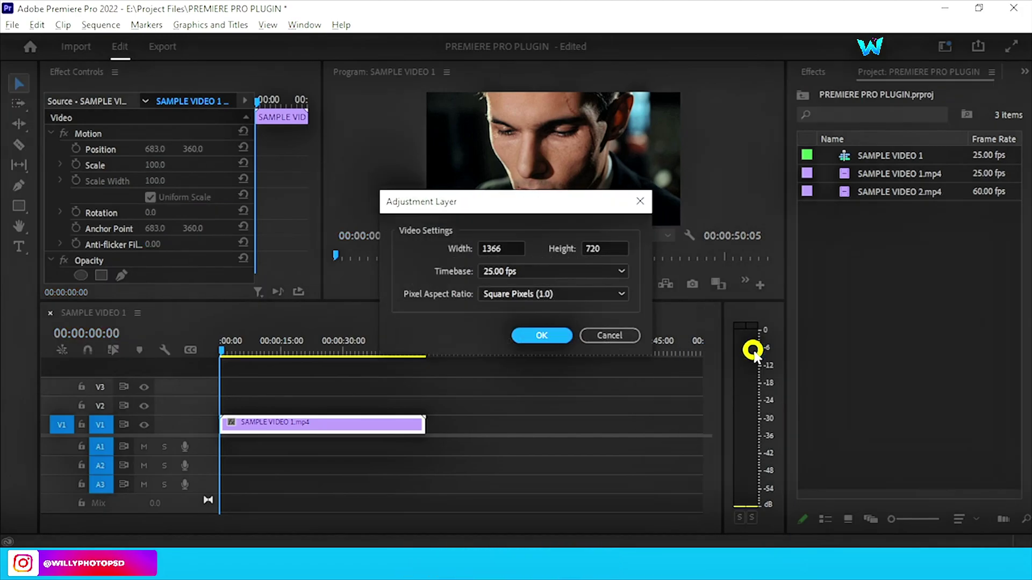
double_click(513, 247)
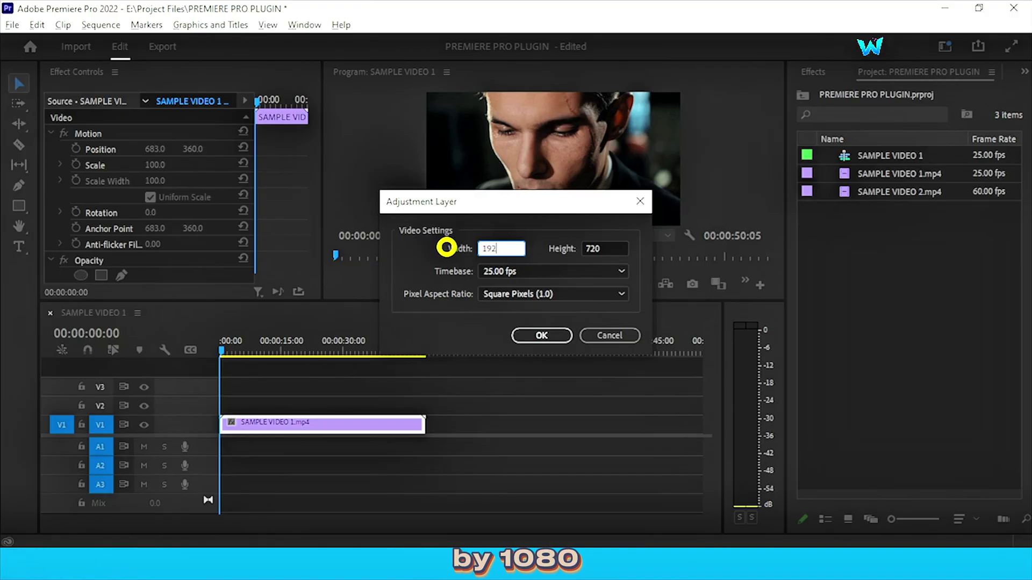
double_click(618, 251)
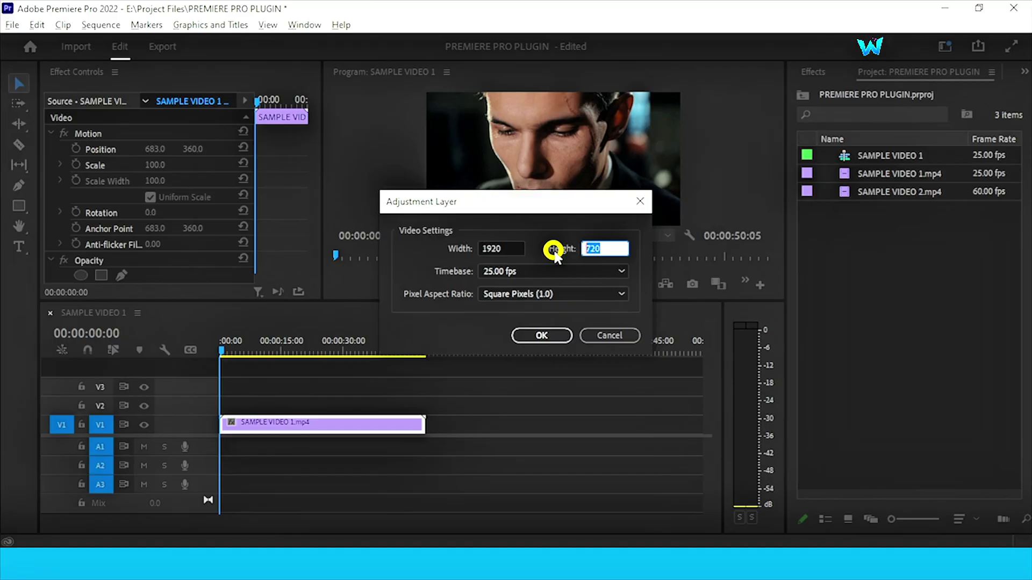
type("1080")
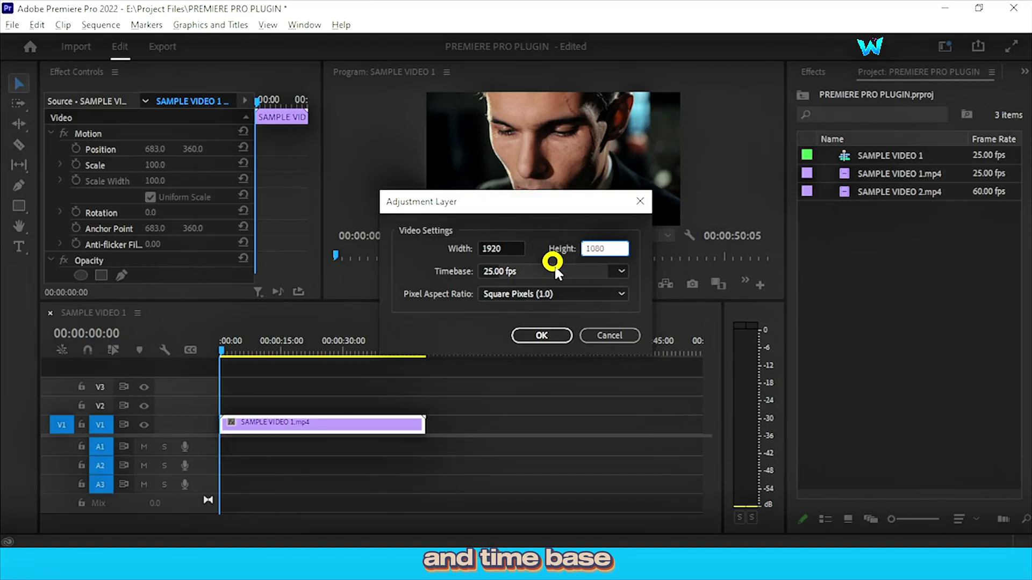
left_click(604, 270)
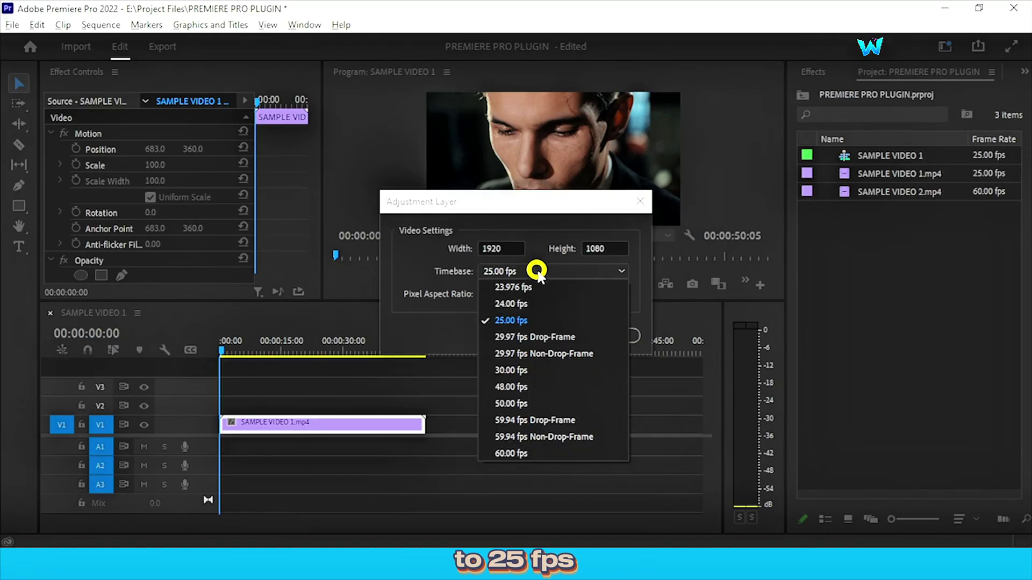
left_click(505, 320)
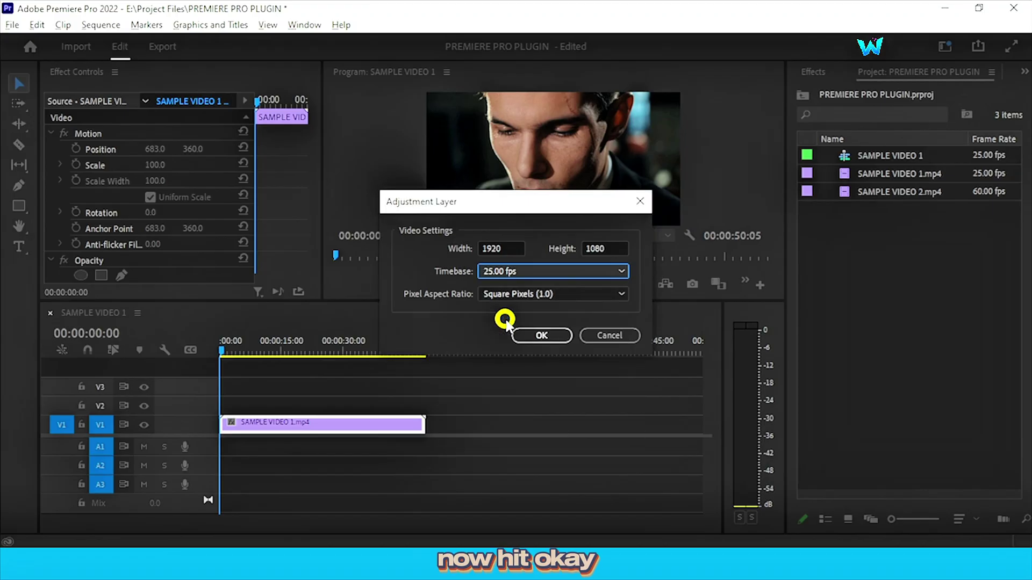
left_click(539, 331)
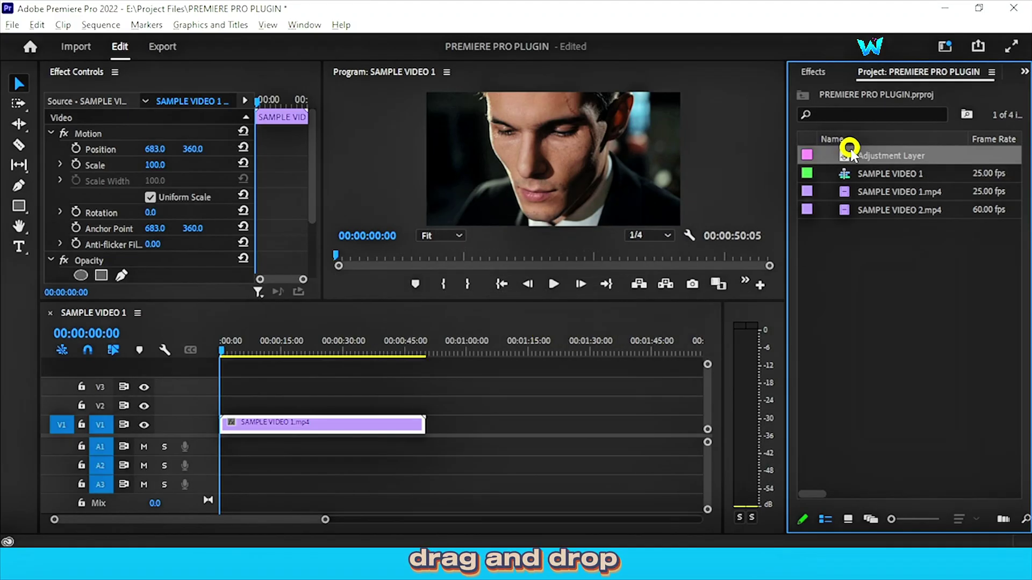
- Drop the Adjustment Layer onto V2 spanning SAMPLE VIDEO 1.mp4, select it, and show the Effects panel
left_click_drag(848, 154, 421, 403)
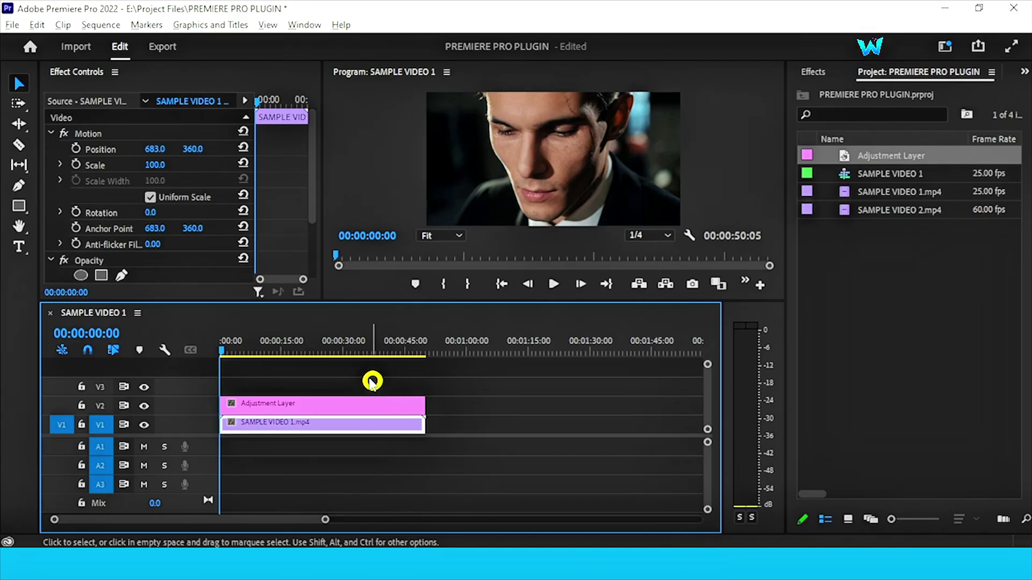
left_click(312, 403)
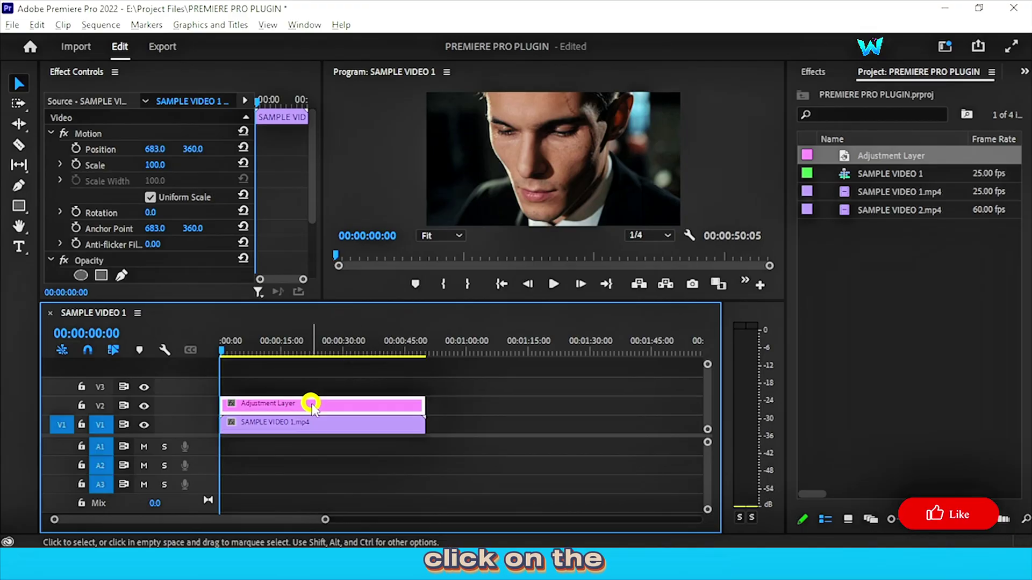
left_click(812, 72)
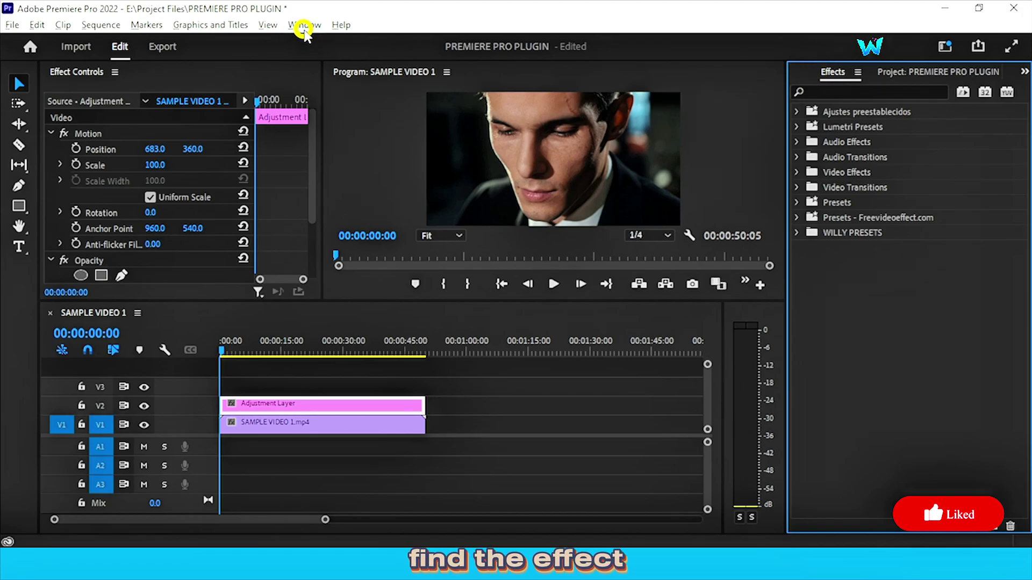
left_click(303, 28)
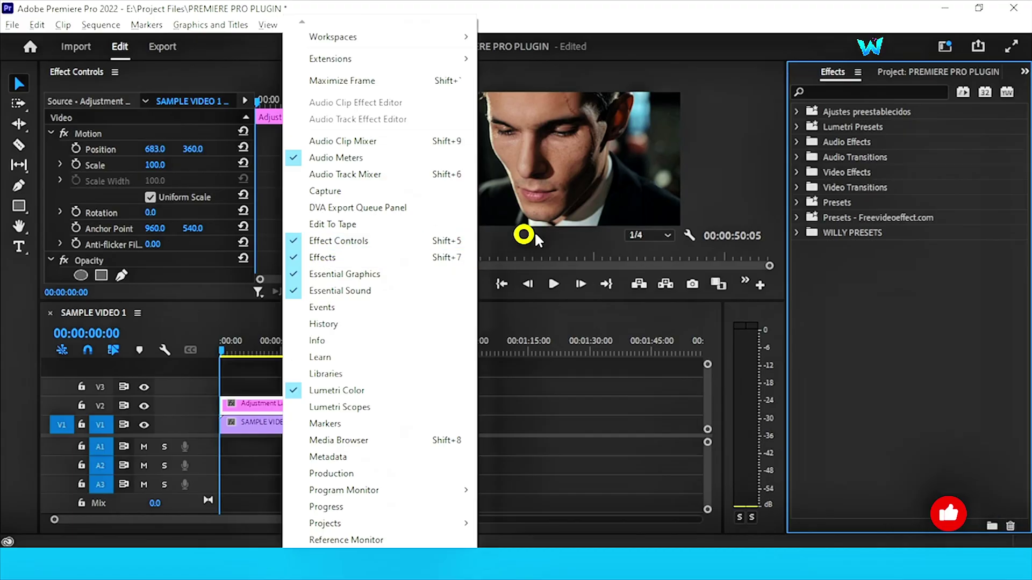
- Search the effects for 'film ni' and drag FilmConvert Nitrate onto the V2 Adjustment Layer
left_click(840, 93)
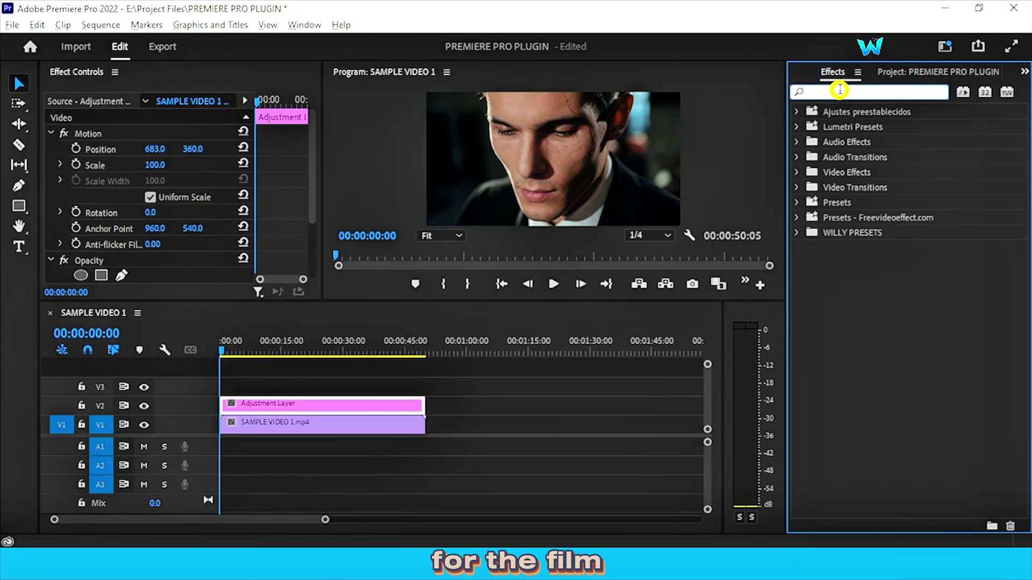
type("fi")
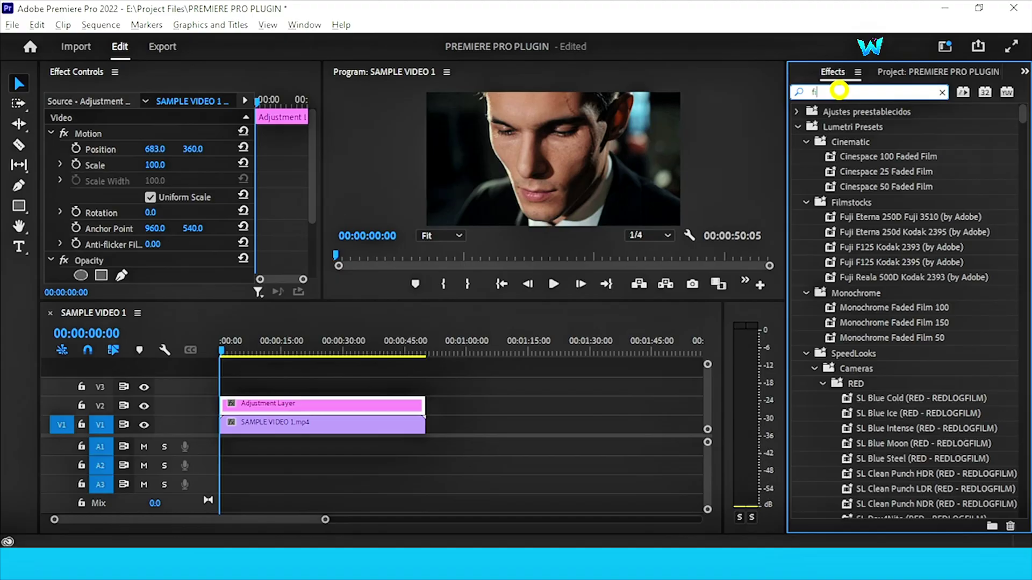
type("lm ni")
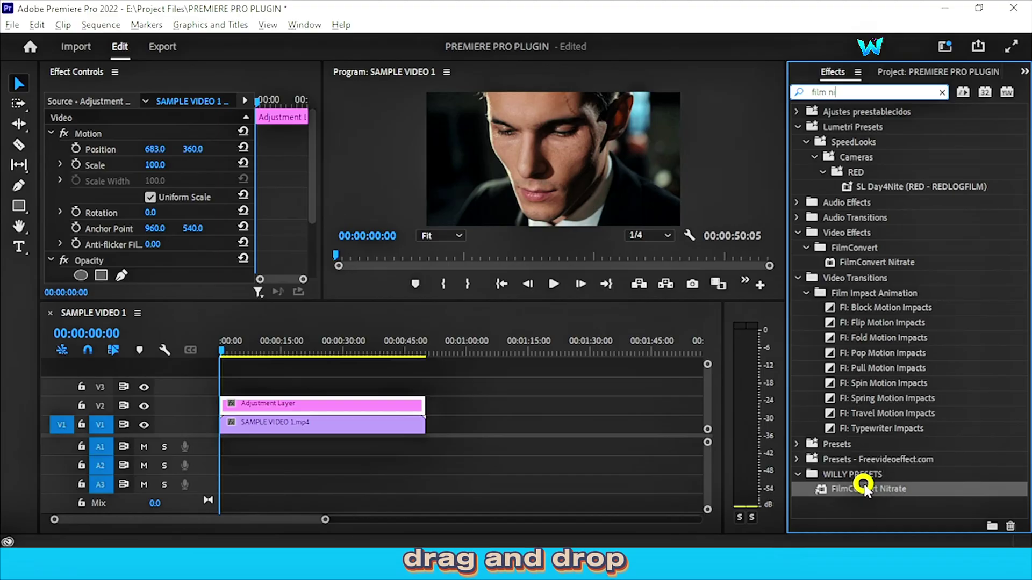
left_click_drag(856, 489, 358, 402)
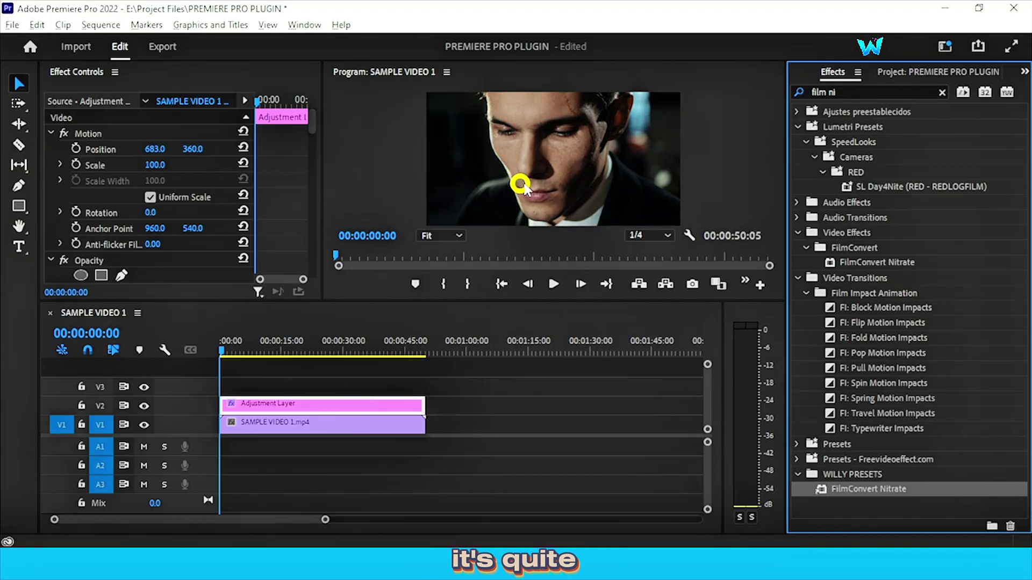
left_click(556, 282)
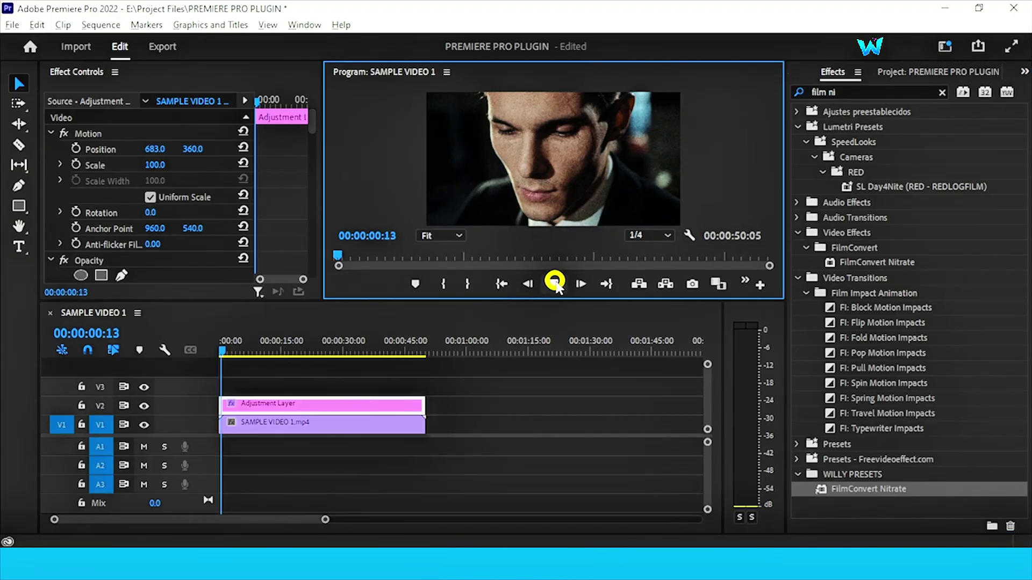
left_click(556, 283)
left_click(146, 406)
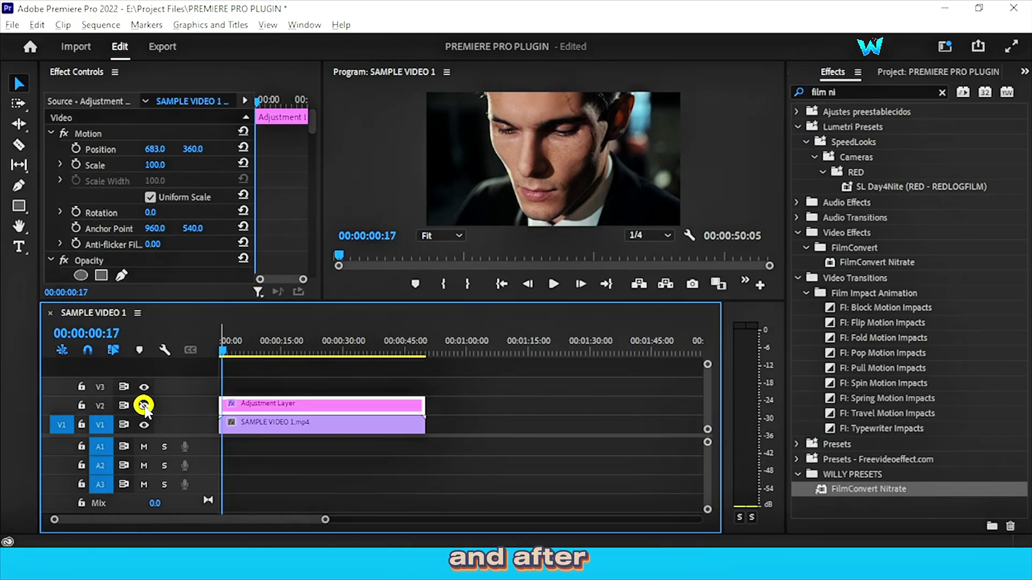
left_click(144, 406)
left_click_drag(253, 346, 205, 349)
left_click(554, 284)
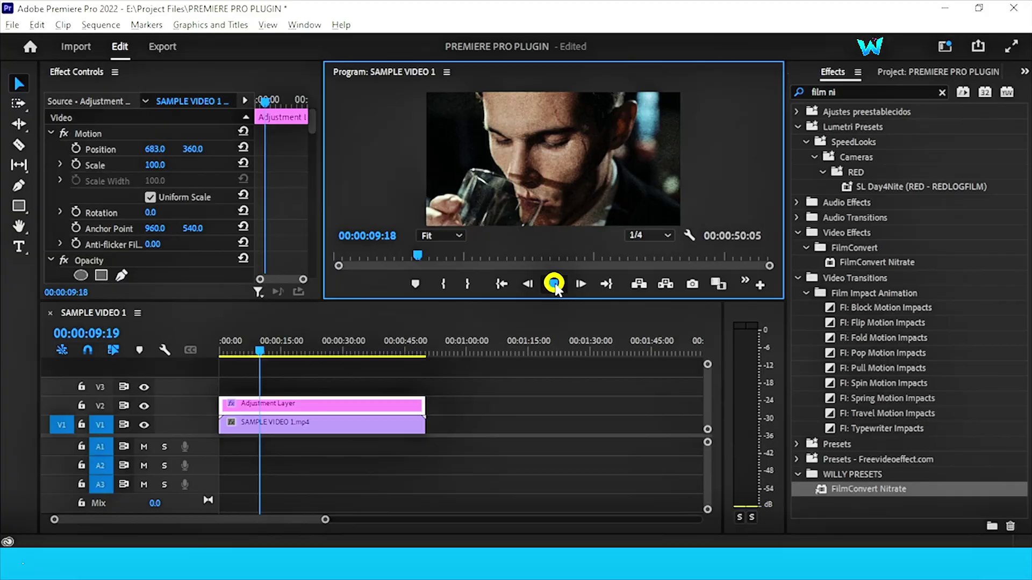
left_click(554, 284)
left_click_drag(265, 344, 215, 344)
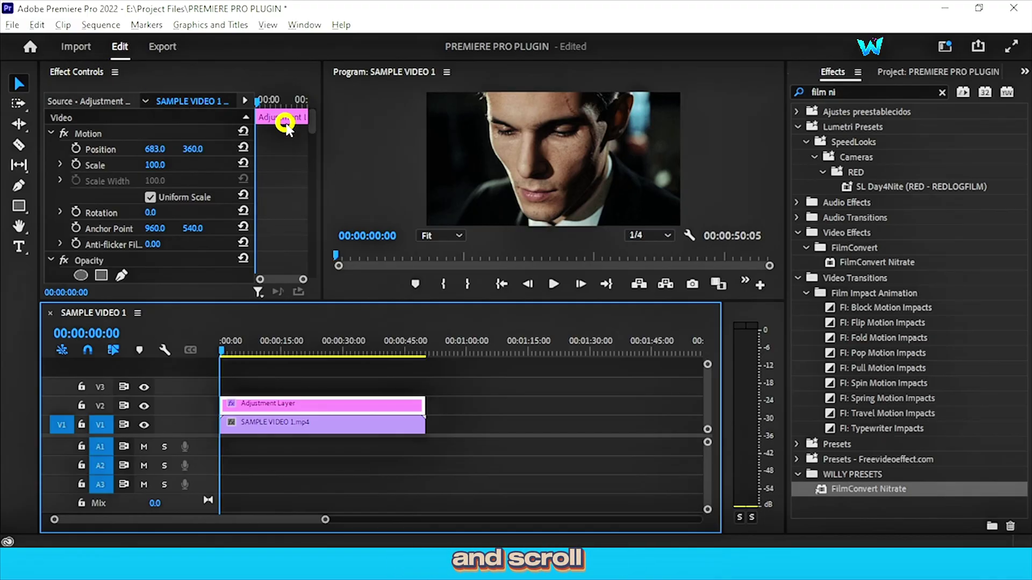
left_click_drag(311, 118, 313, 151)
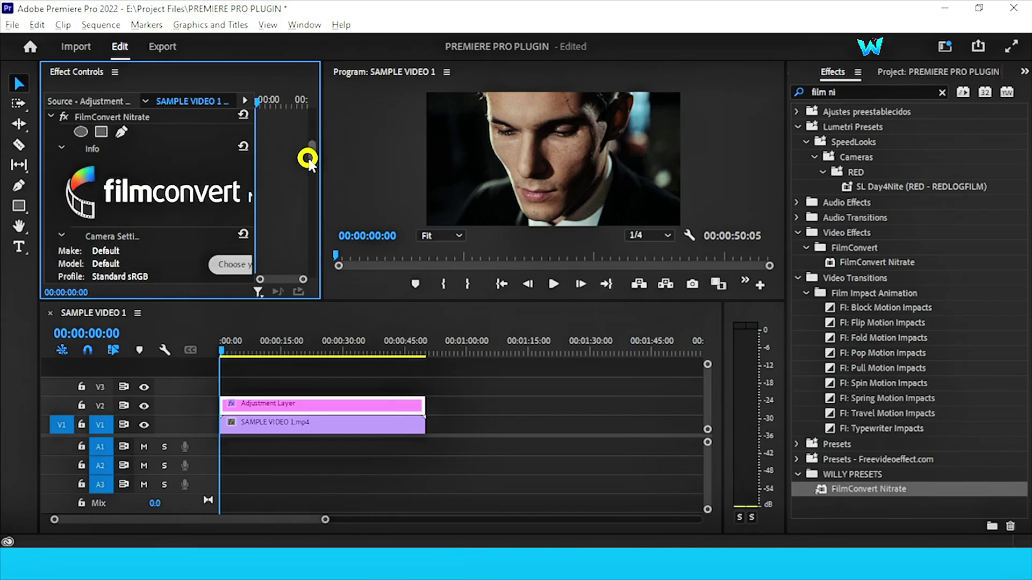
scroll(311, 151, "down", 3)
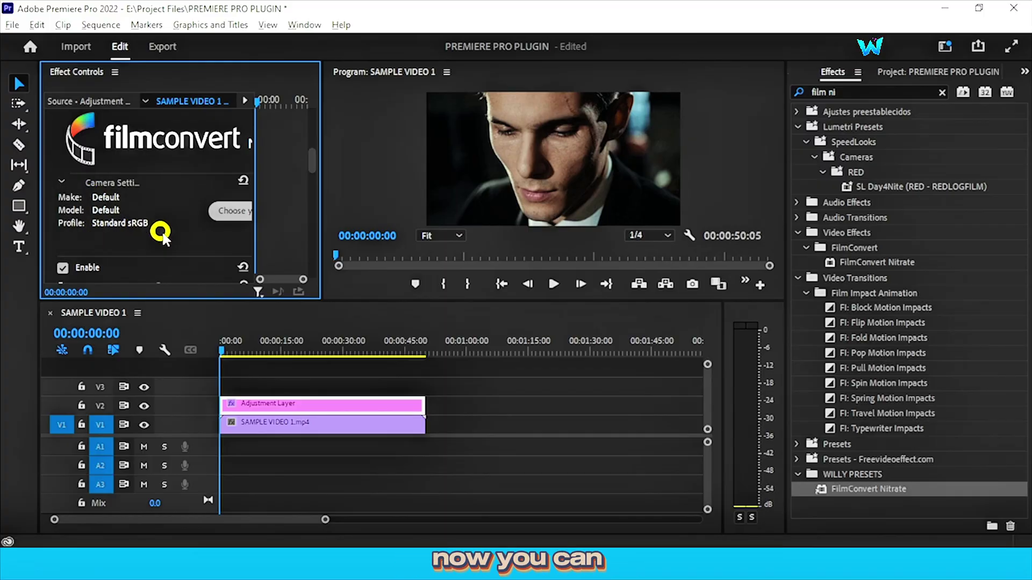
- In Choose your camera, keep the Default make with Standard sRGB and apply it
left_click(232, 212)
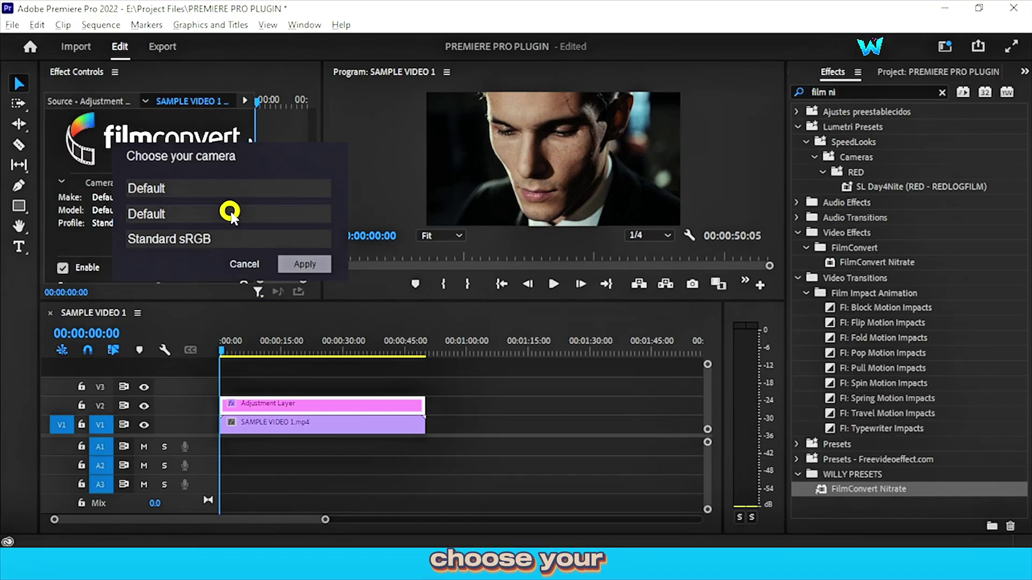
left_click(200, 187)
left_click(185, 188)
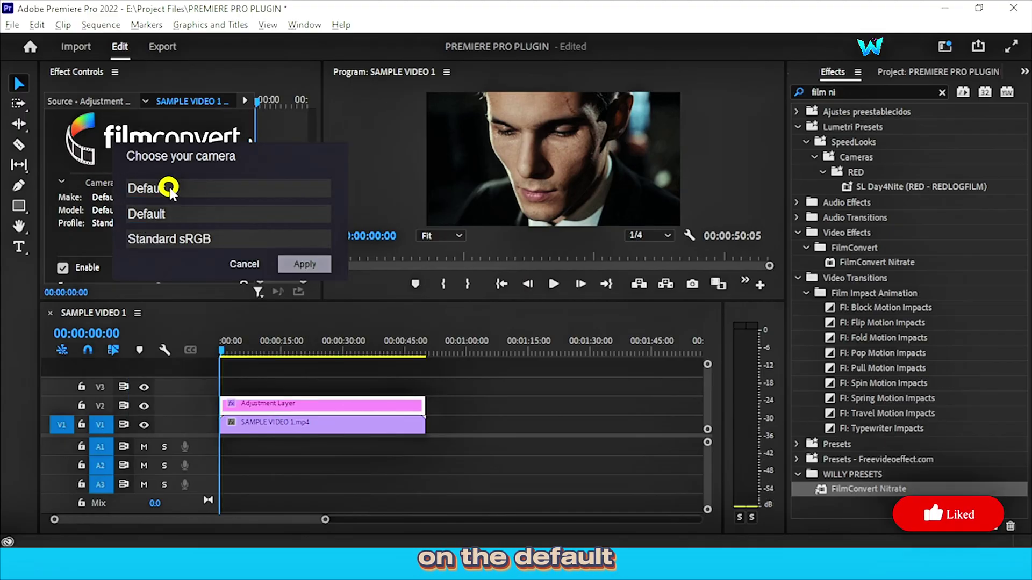
left_click(170, 189)
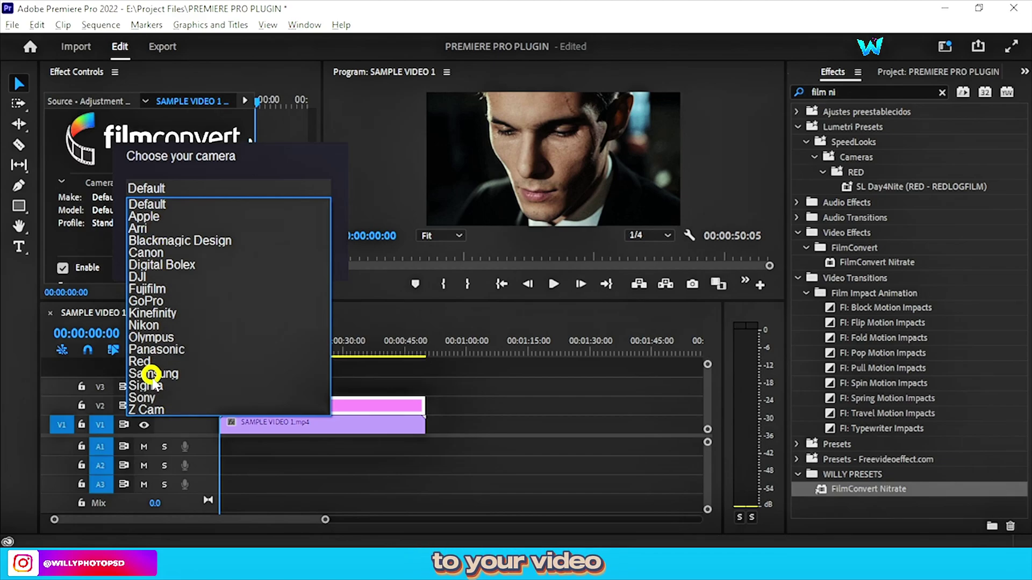
left_click(212, 203)
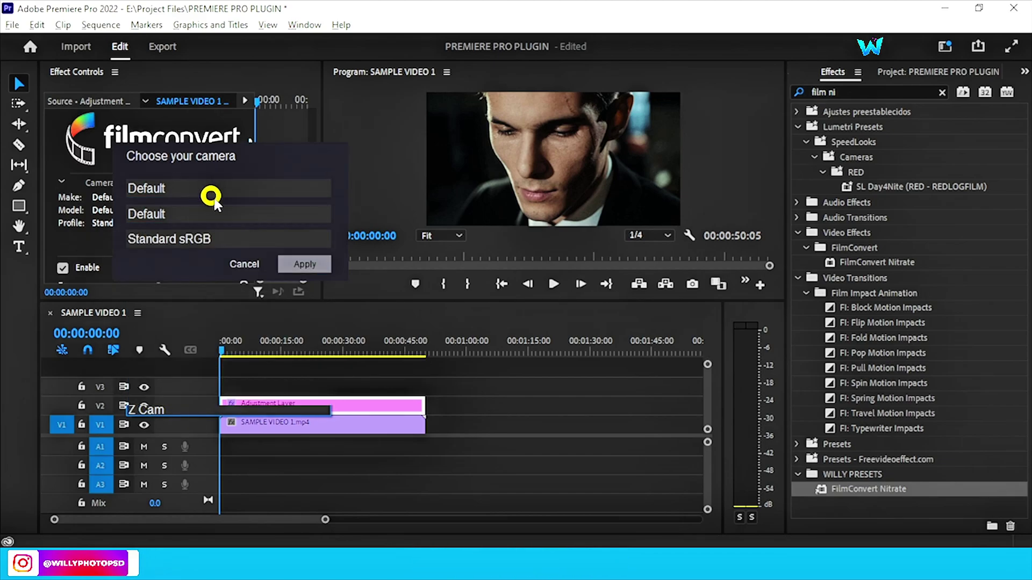
left_click(298, 265)
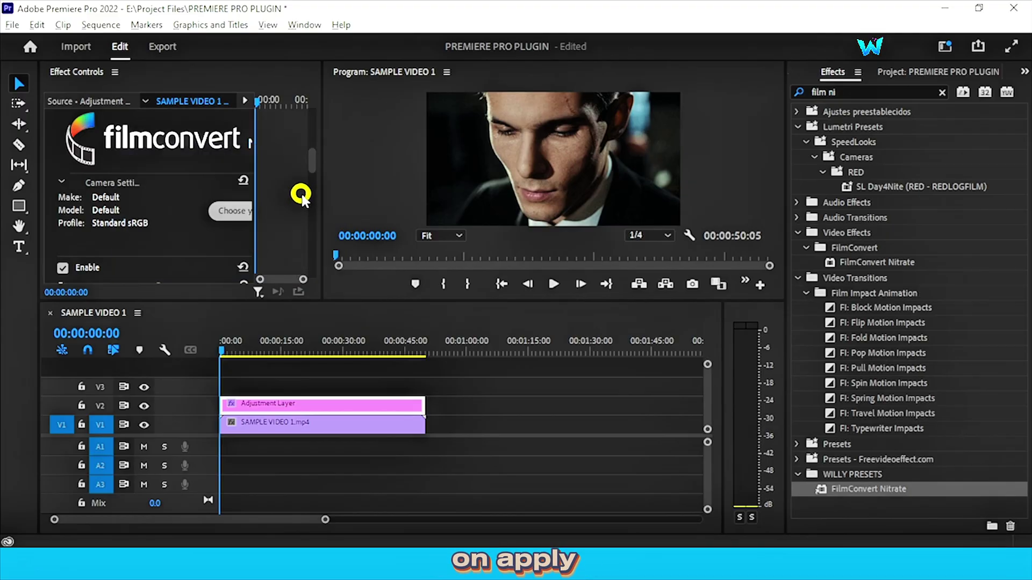
left_click(313, 161)
- Toggle FilmConvert's colour adjustments off and back on to compare the grade
scroll(312, 170, "down", 5)
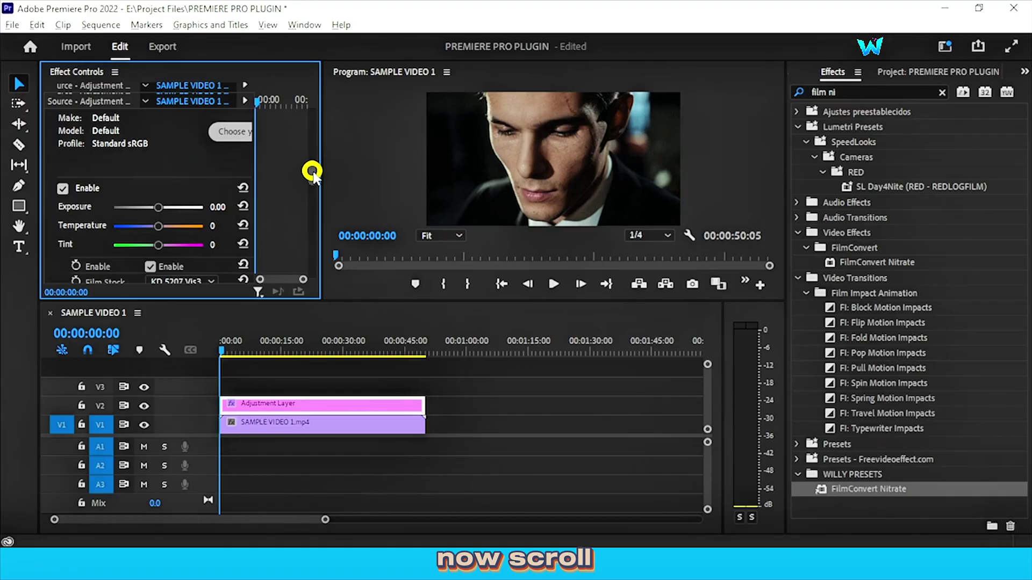
scroll(312, 177, "down", 1)
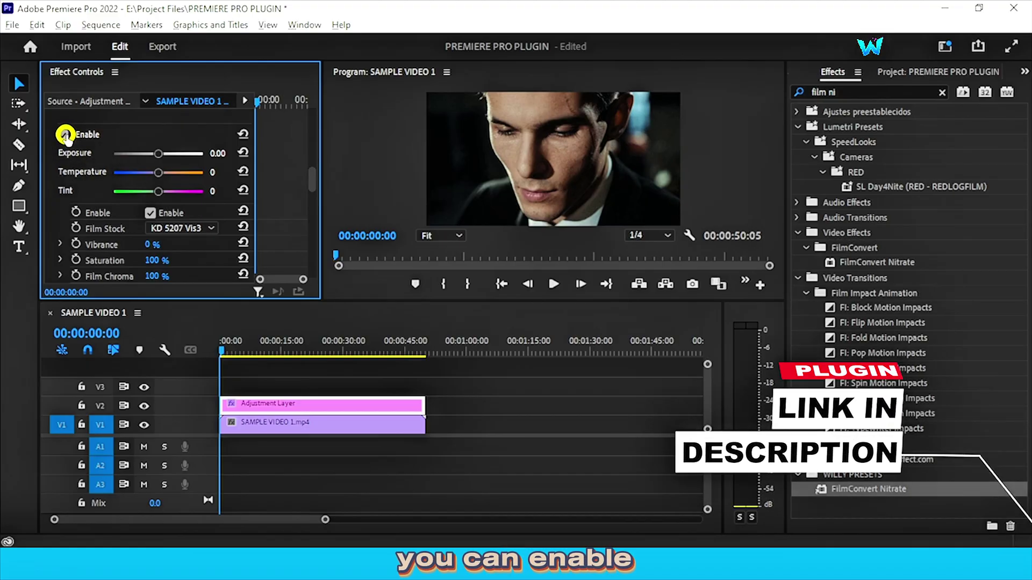
left_click(65, 135)
left_click(65, 135)
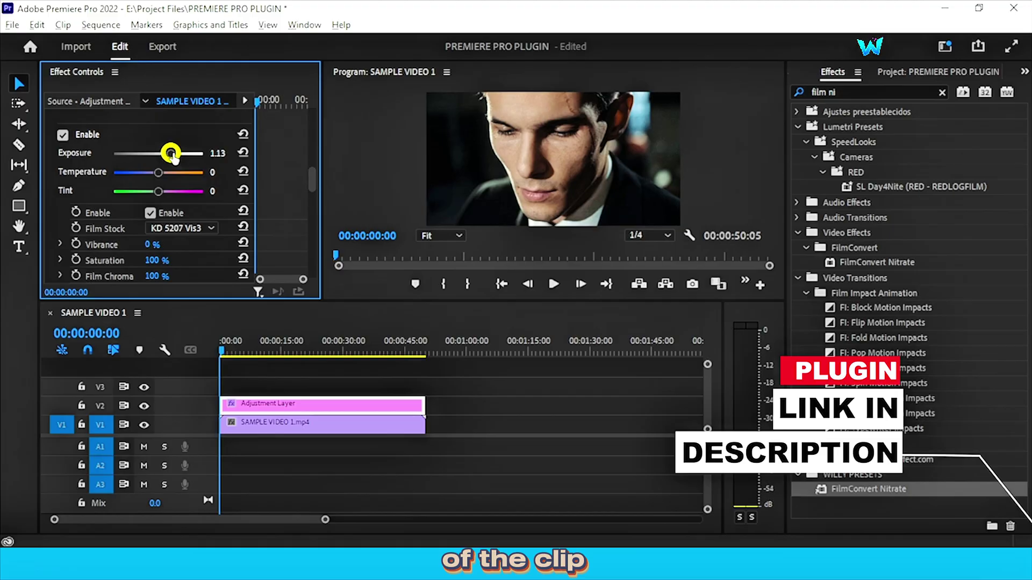
- Lower Exposure to 0.10 and drag the Tint slider toward green
left_click_drag(171, 154, 158, 174)
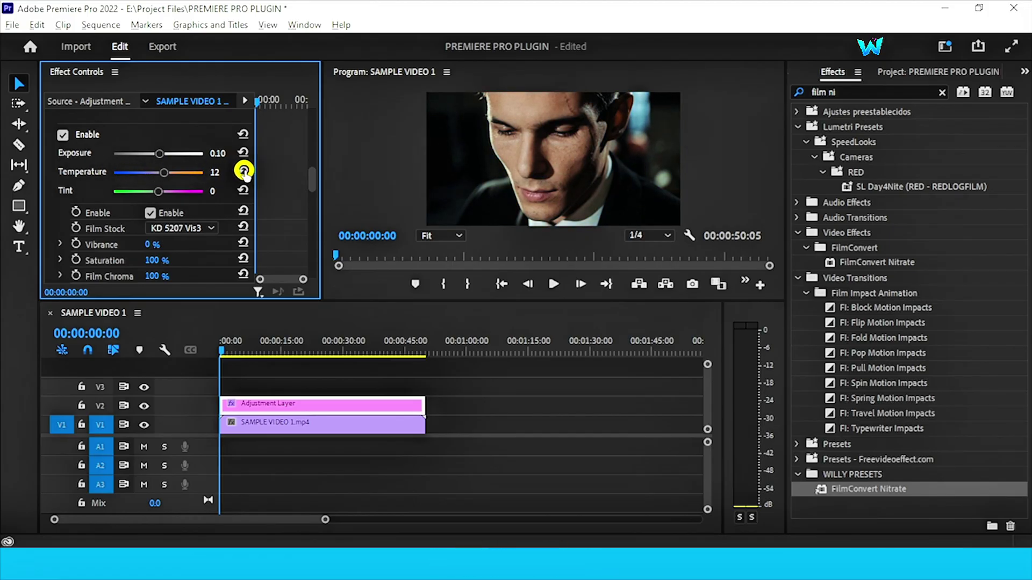
left_click(167, 191)
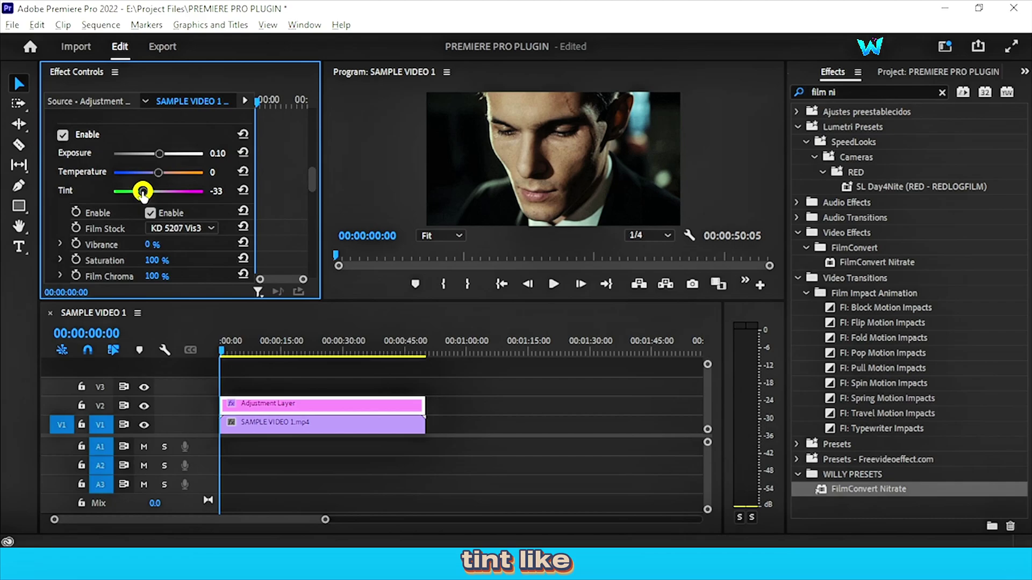
left_click_drag(134, 194, 171, 195)
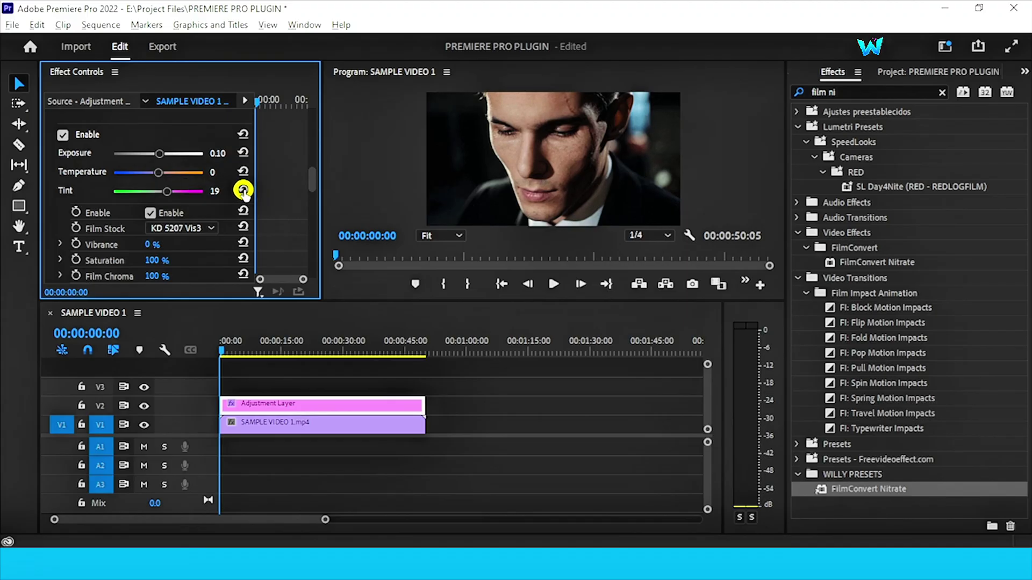
- Switch the FilmConvert film stock to FJ Neo
scroll(310, 174, "down", 3)
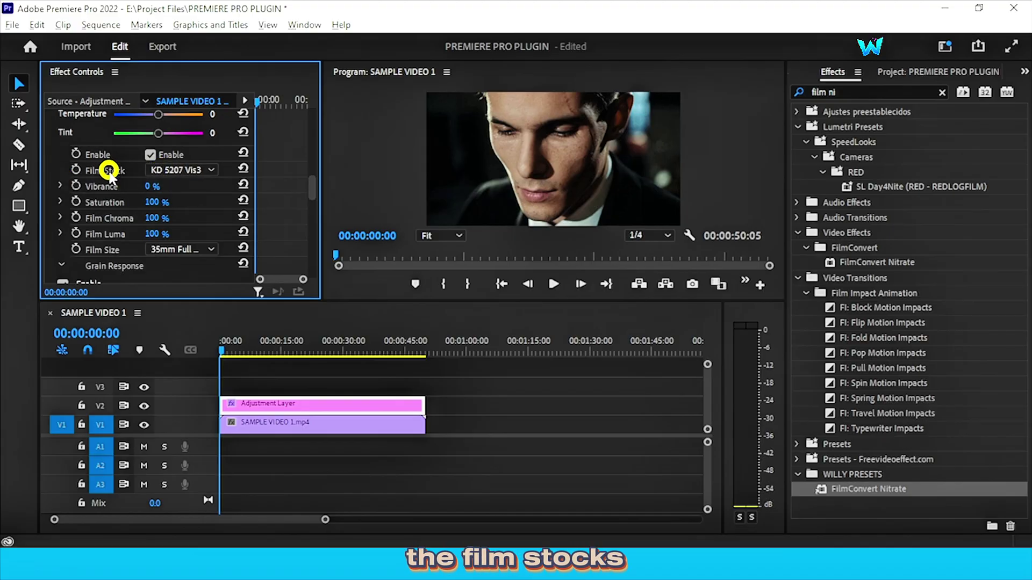
left_click(171, 170)
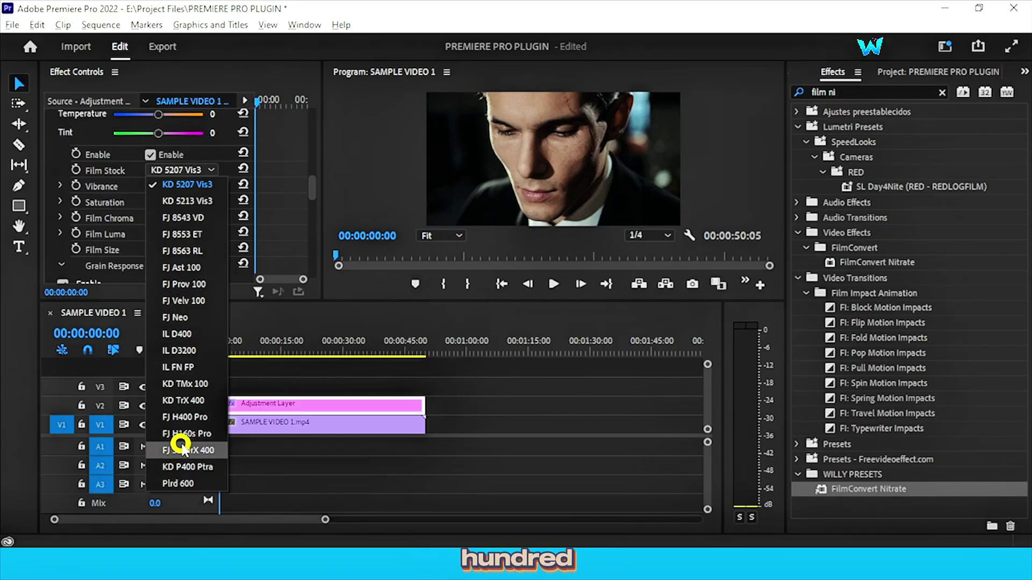
left_click(181, 318)
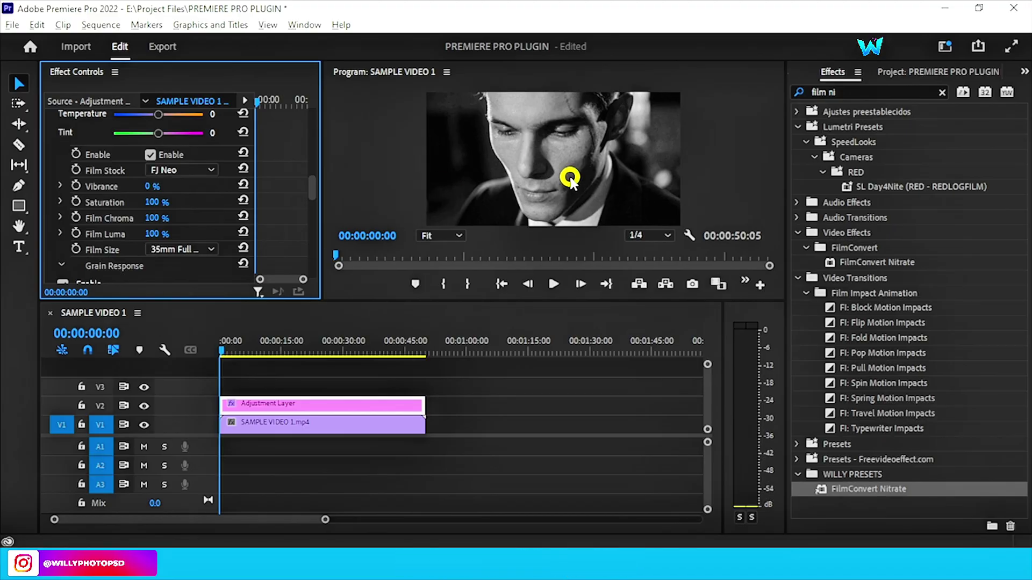
- Toggle V2's visibility to compare, leaving it hidden, and reset the film stock to KD 5207 Vis3
left_click(146, 406)
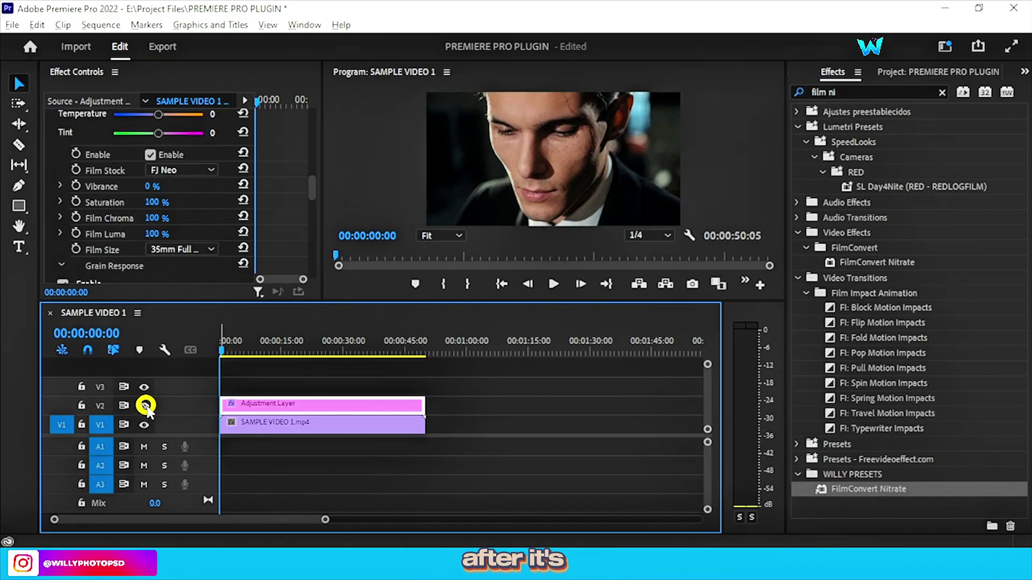
left_click(145, 406)
left_click(146, 406)
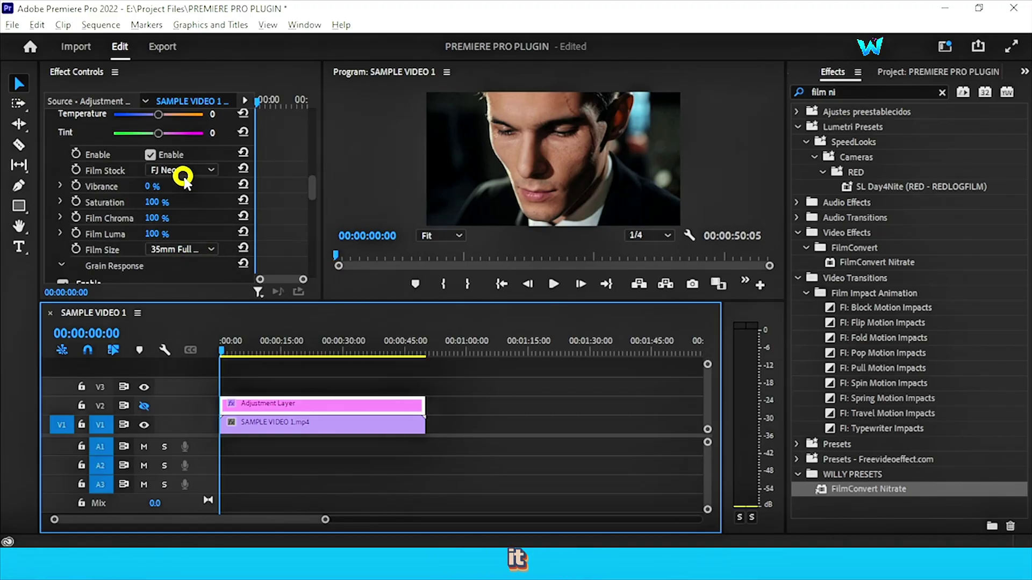
left_click(244, 168)
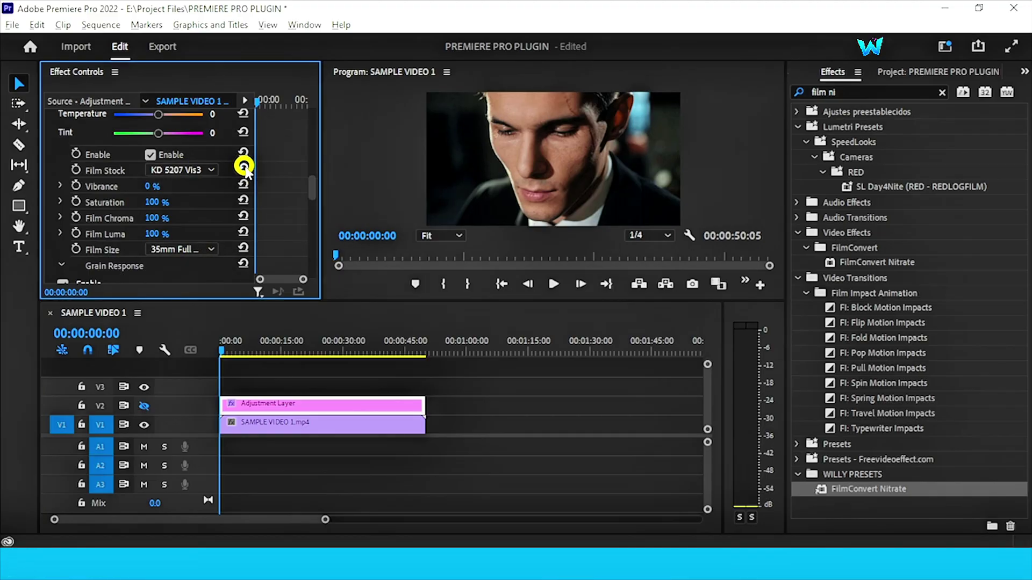
left_click(150, 185)
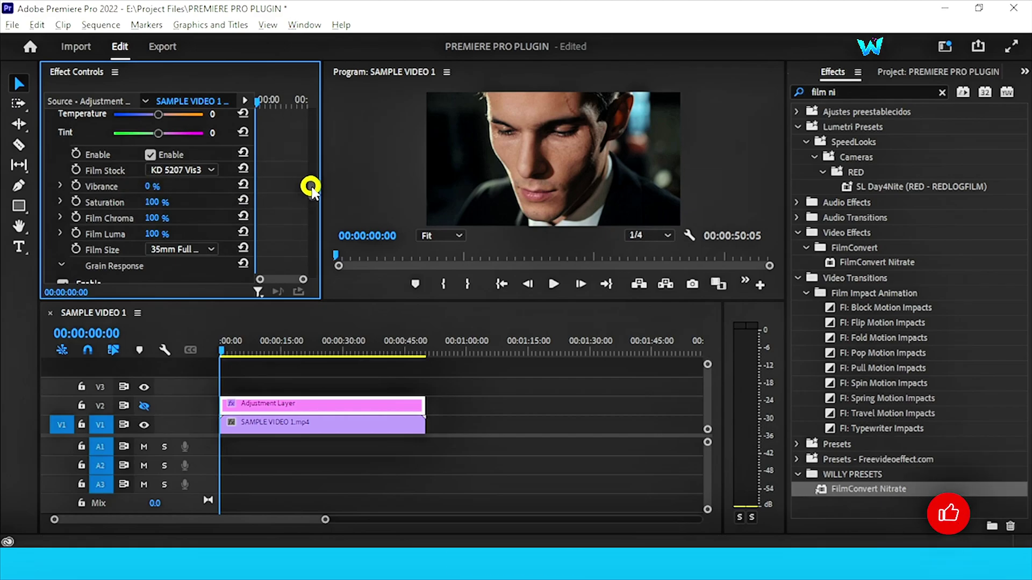
- Scrub Vibrance to 5% and keep Film Size at 35mm Full Frame
scroll(308, 187, "down", 1)
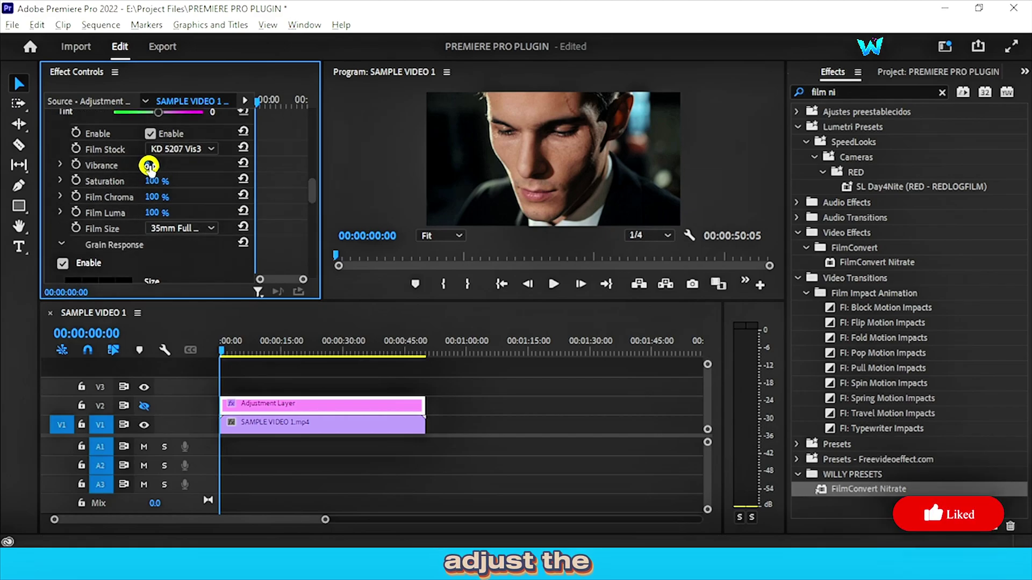
left_click_drag(147, 165, 175, 168)
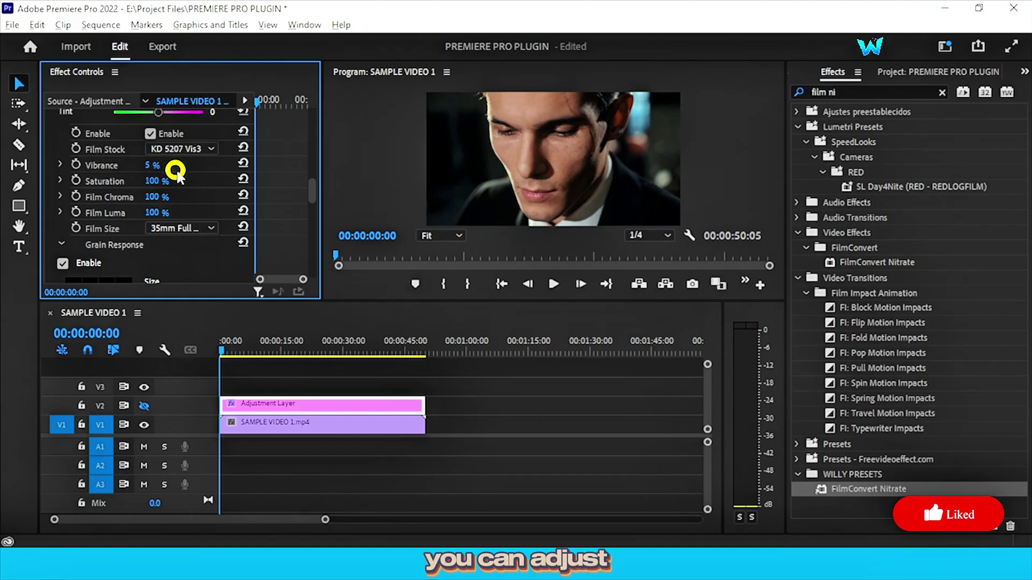
left_click(174, 228)
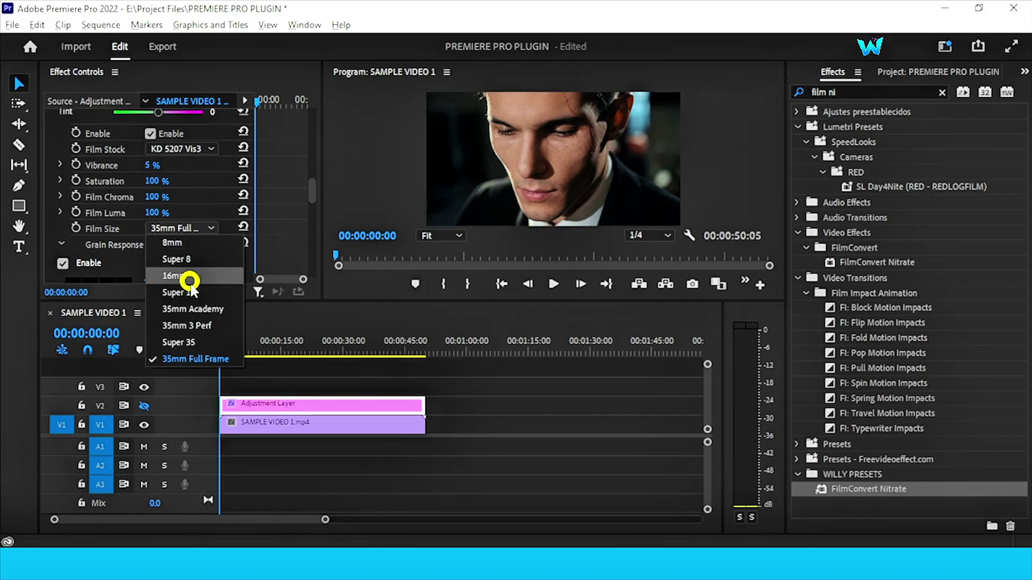
left_click(177, 227)
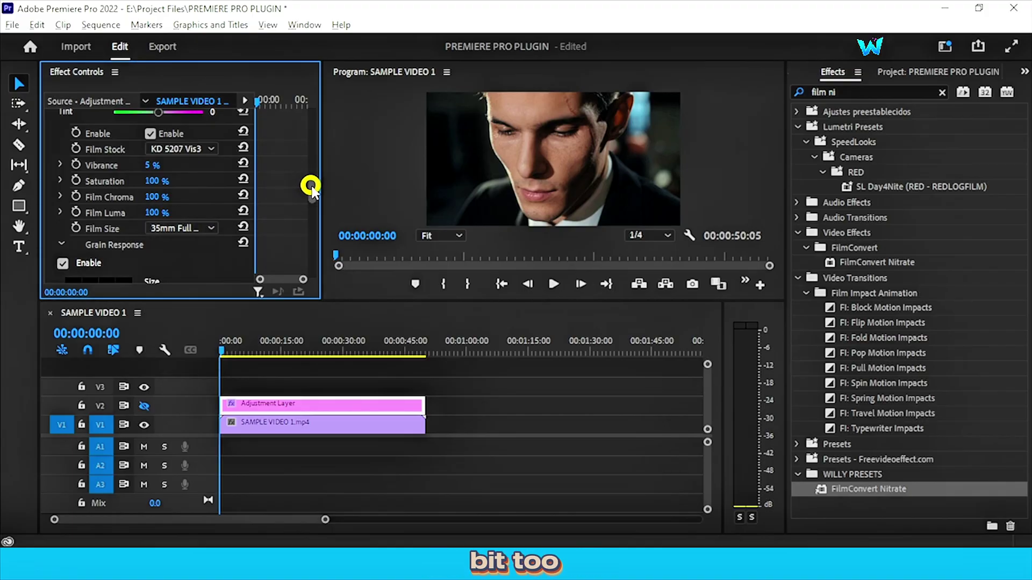
- Toggle Grain Response off and on and try grain Softness, leaving it at 0
left_click_drag(310, 186, 312, 203)
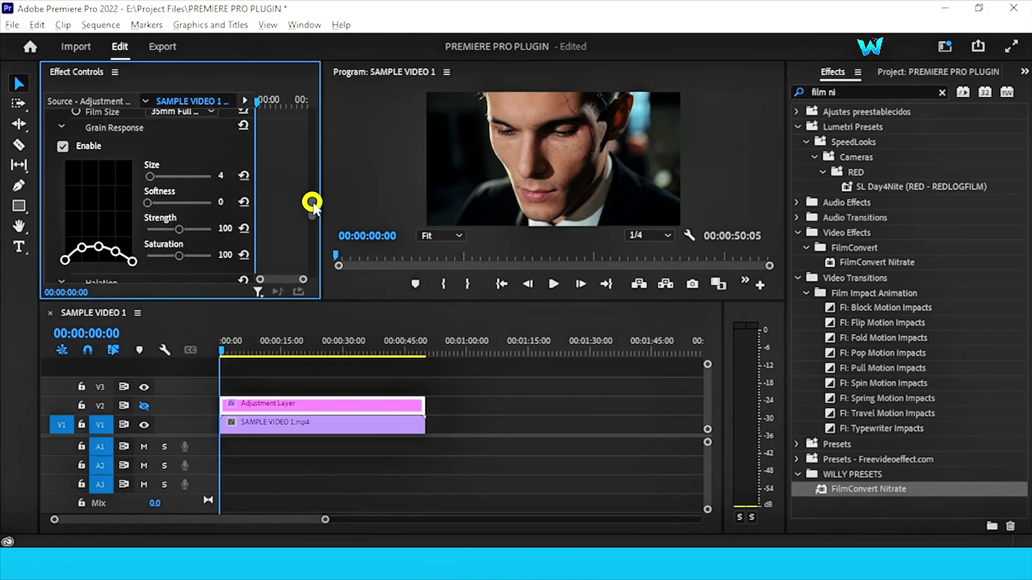
left_click(172, 232)
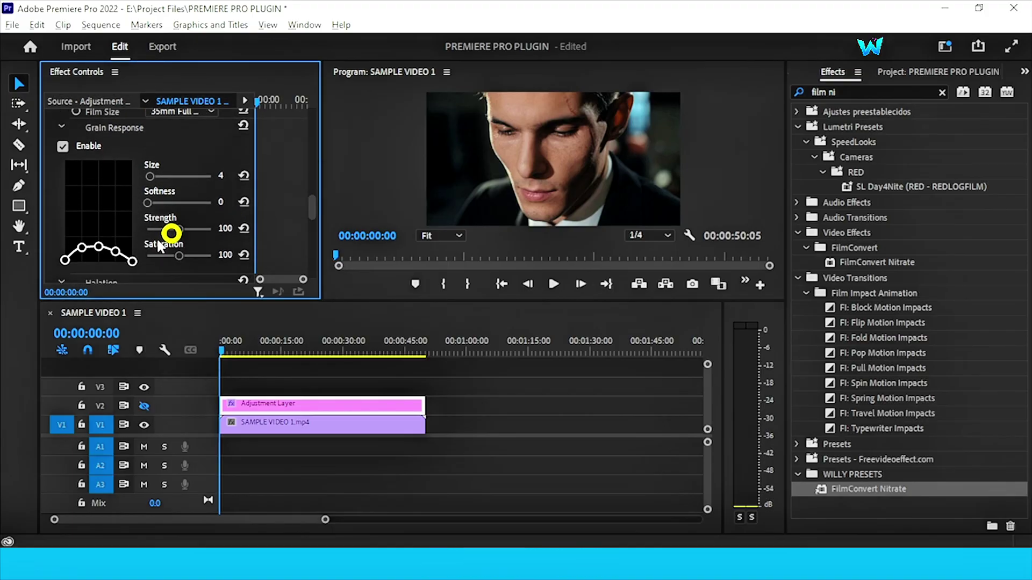
left_click(63, 147)
left_click(63, 147)
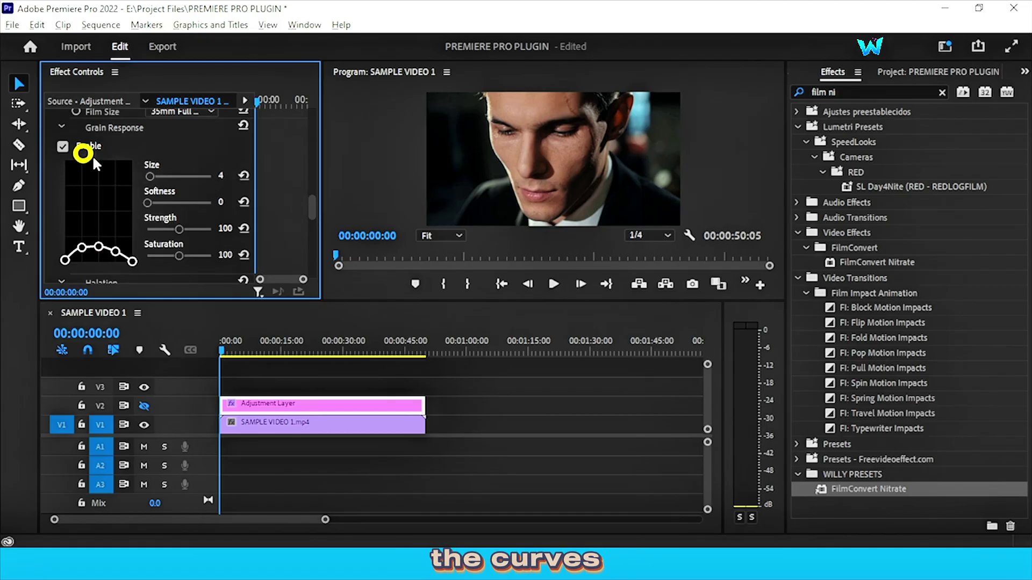
mouse_move(146, 202)
left_mouse_down()
mouse_move(175, 202)
mouse_move(139, 202)
left_mouse_up()
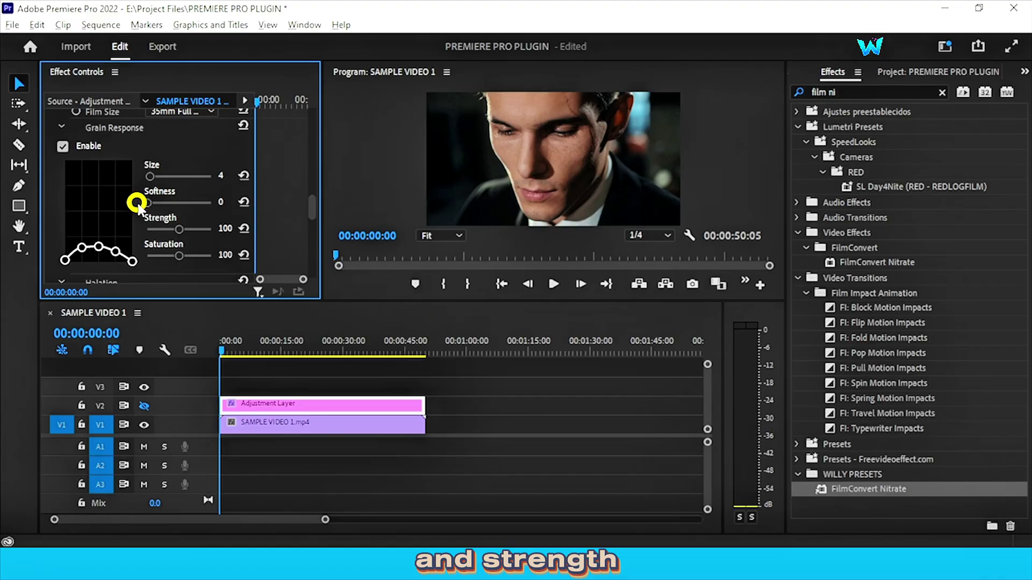
left_click(181, 232)
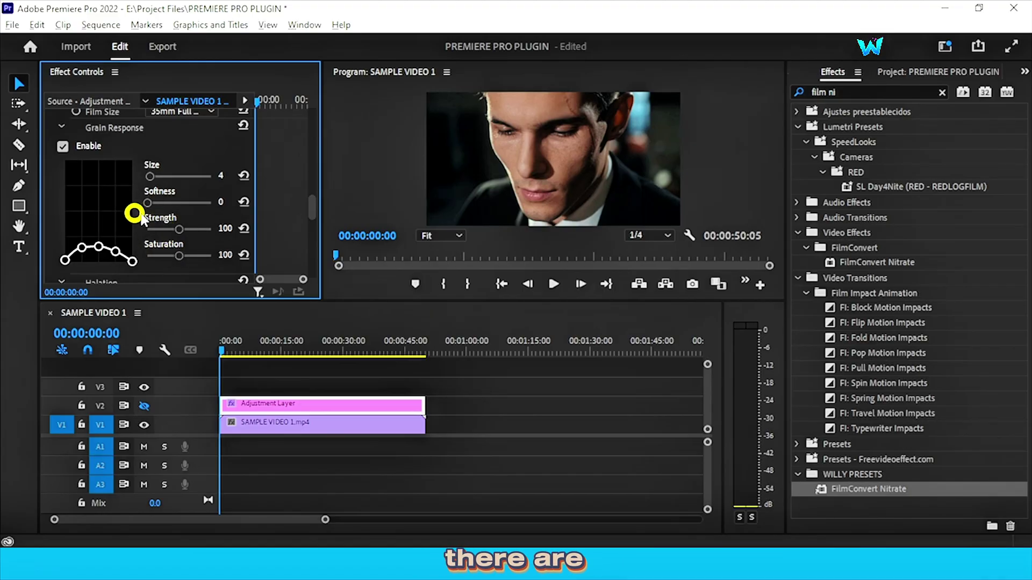
- Expand Color Correction and scroll through its Color Wheels and Curves settings
scroll(311, 205, "down", 8)
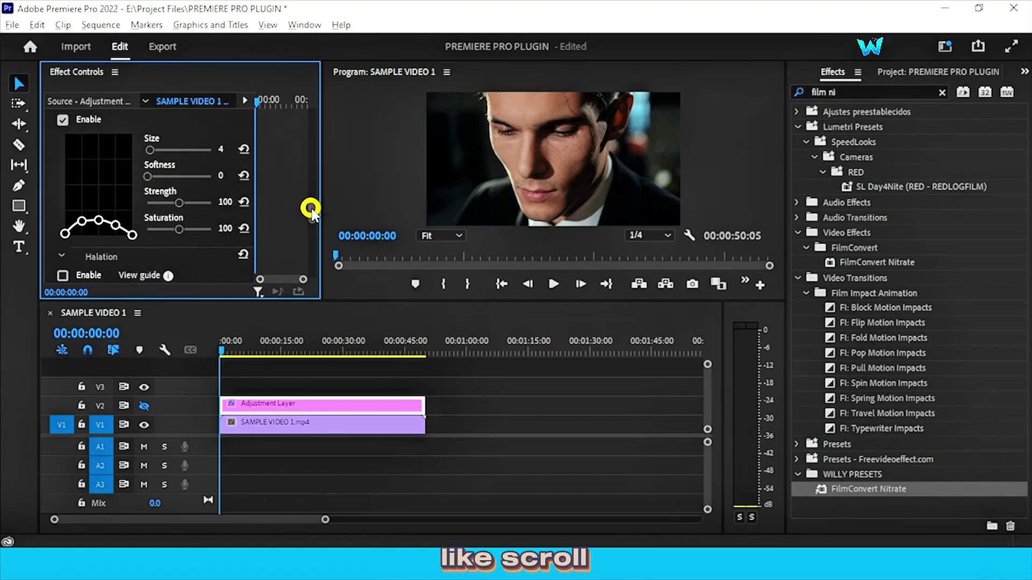
left_click_drag(312, 221, 312, 265)
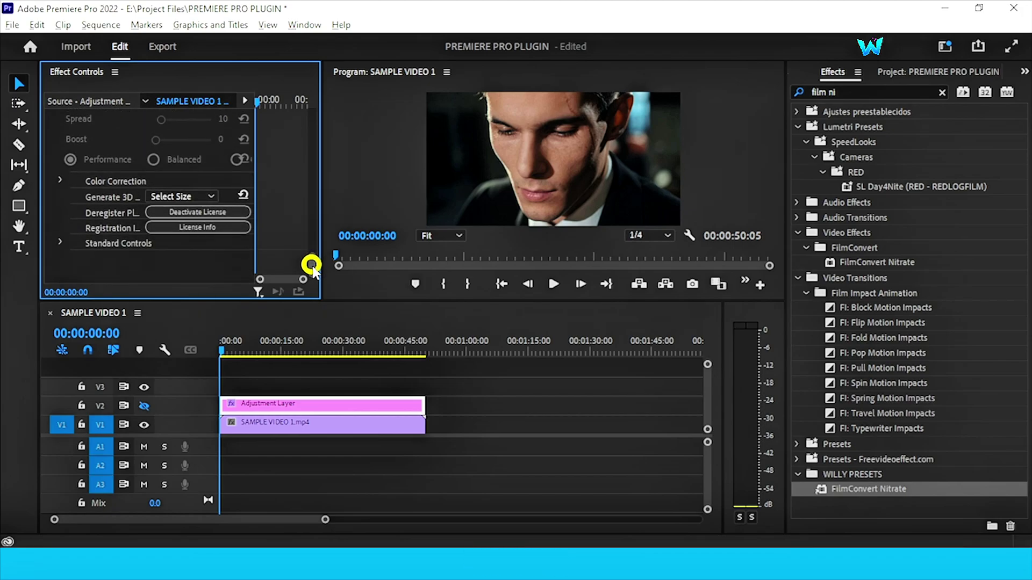
left_click(60, 179)
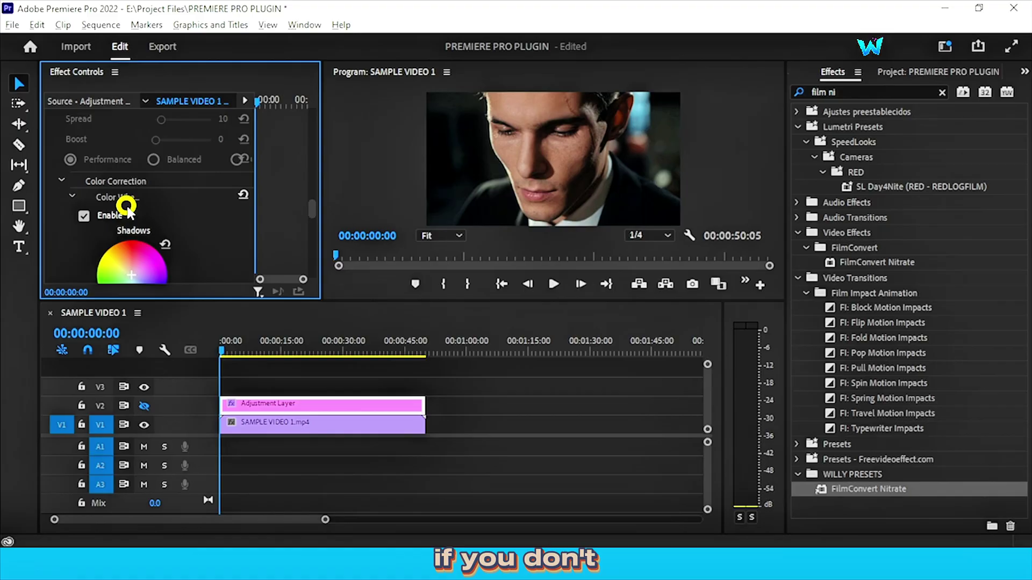
scroll(128, 212, "down", 2)
scroll(132, 222, "down", 3)
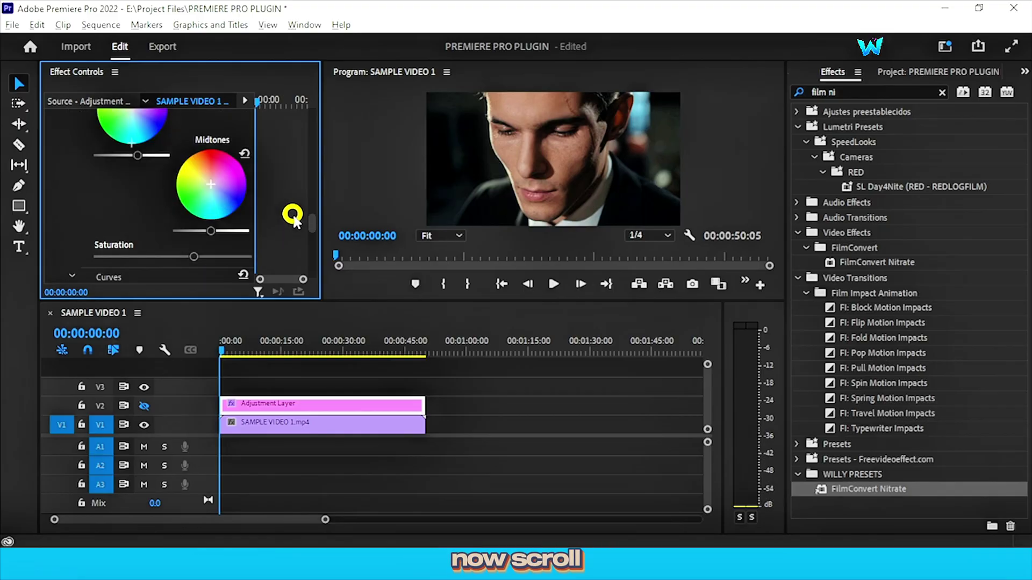
scroll(310, 226, "down", 4)
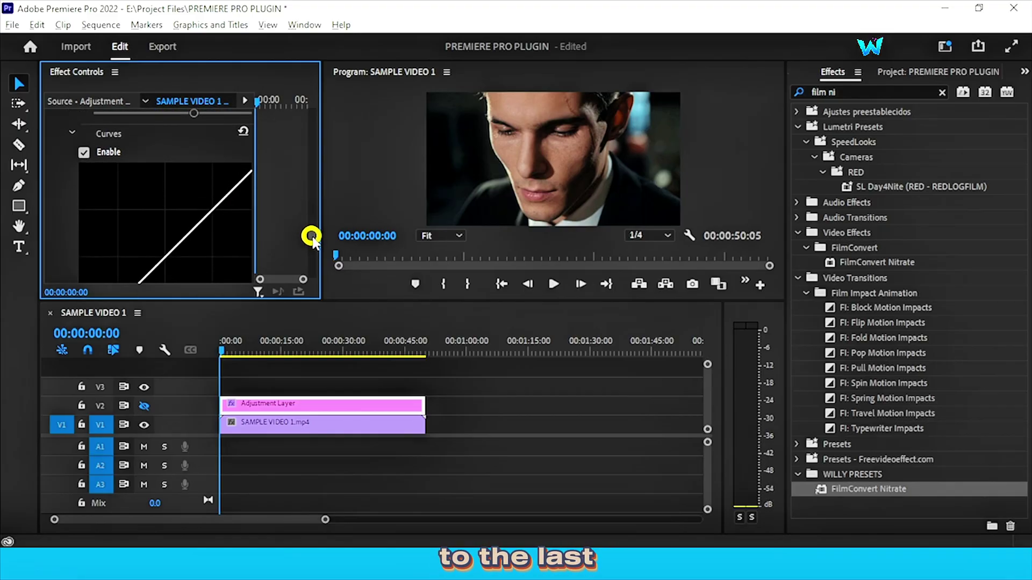
scroll(313, 243, "down", 1)
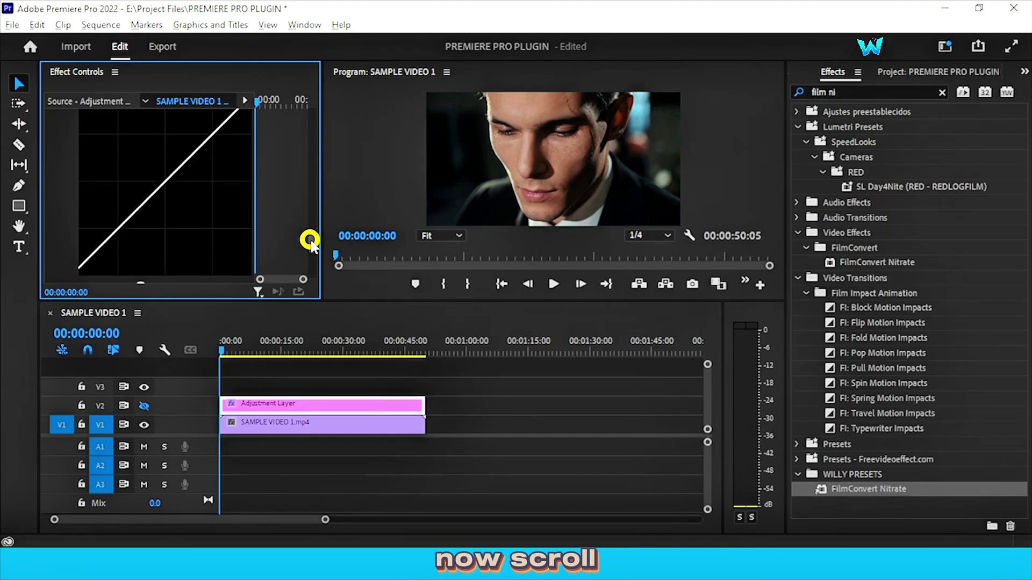
scroll(309, 242, "down", 4)
- Expand Standard Controls and Camera, enable Camera, and expand the Grain controls
scroll(312, 258, "down", 3)
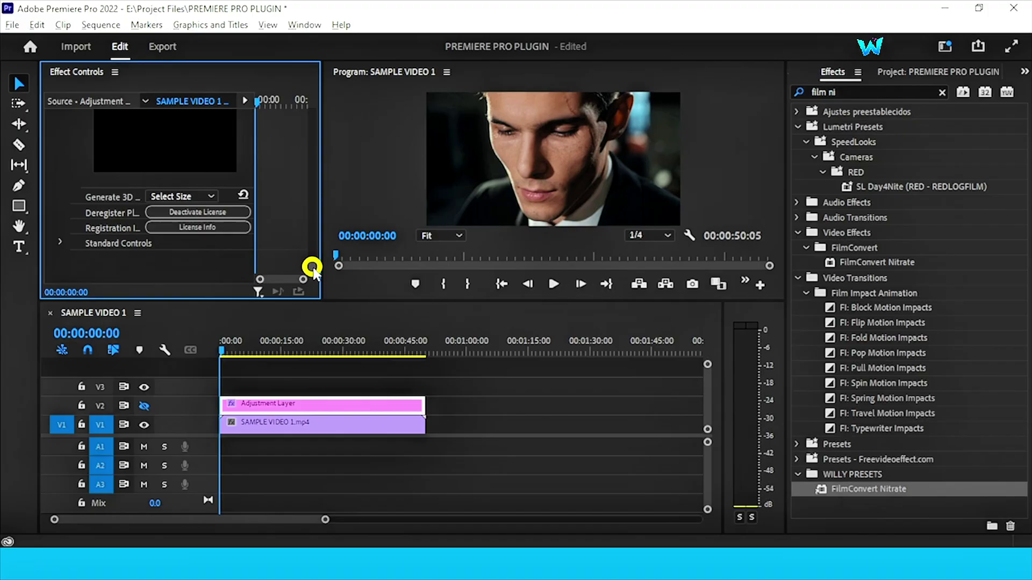
left_click(60, 242)
scroll(97, 242, "down", 2)
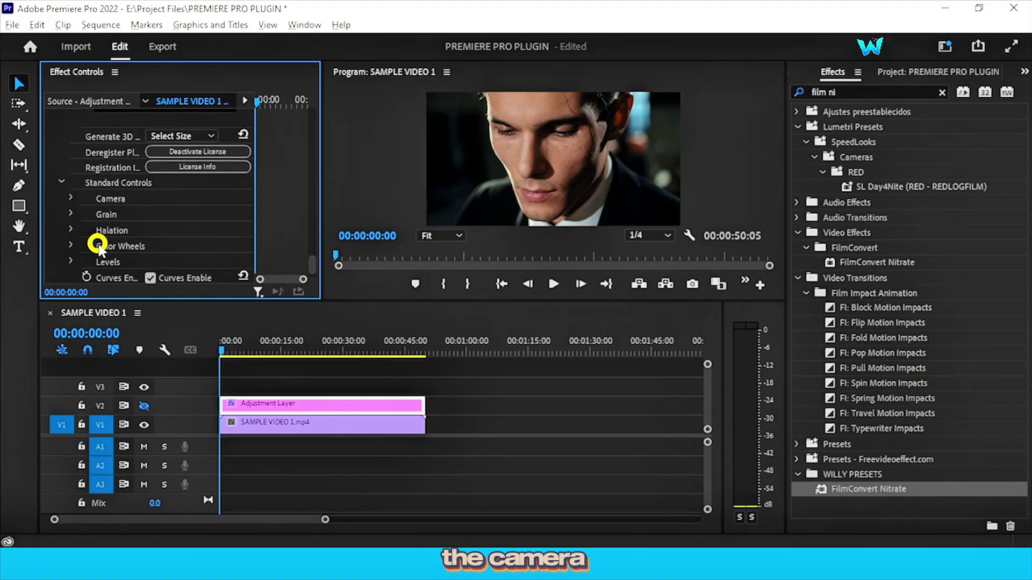
left_click(70, 198)
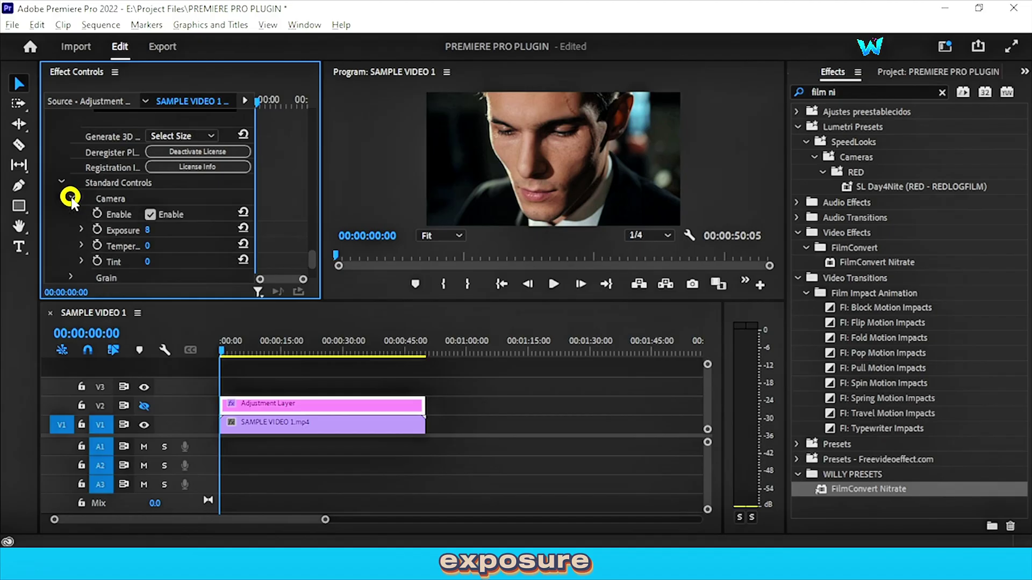
left_click(148, 213)
scroll(132, 247, "down", 2)
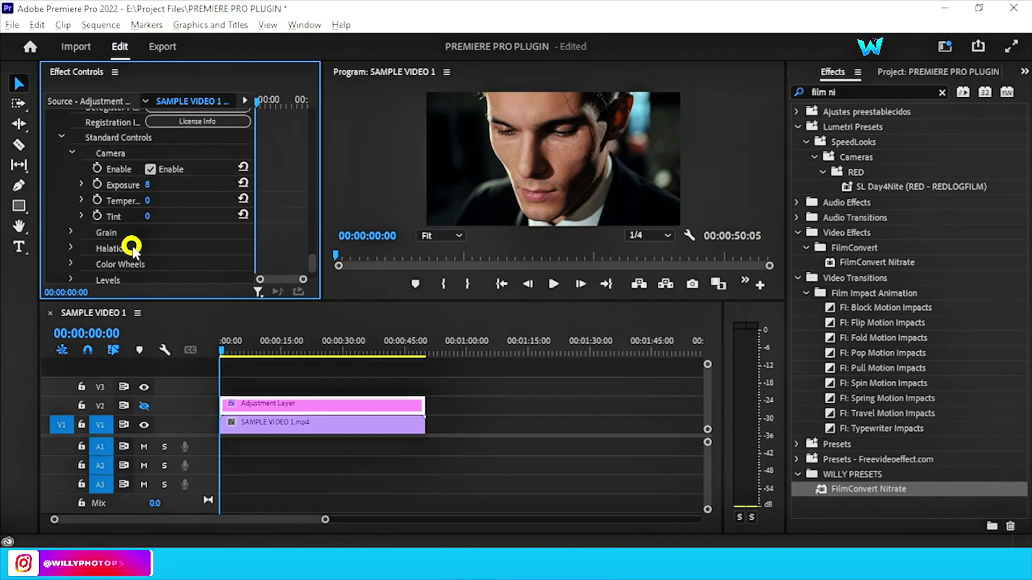
scroll(132, 232, "down", 2)
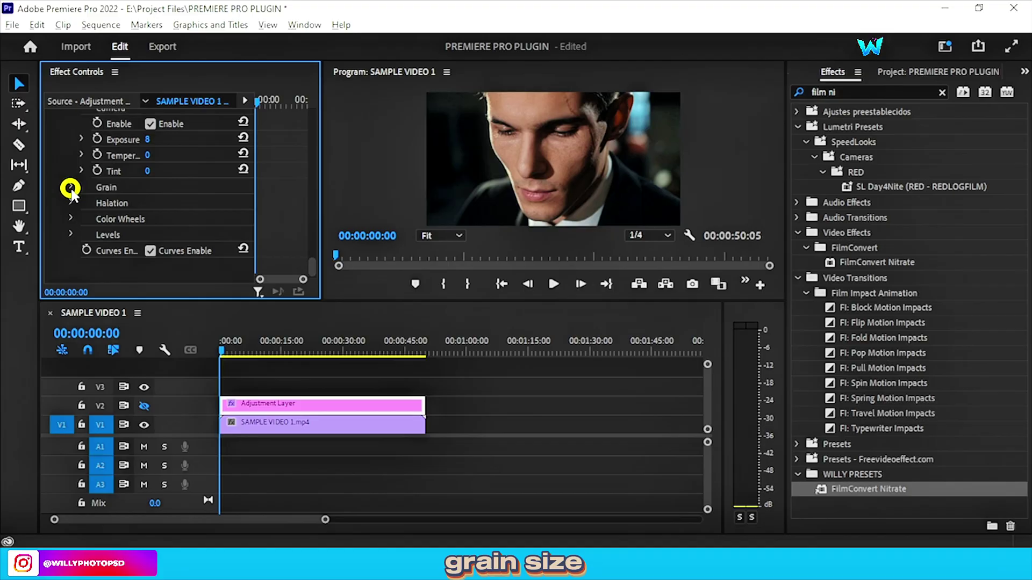
left_click(71, 187)
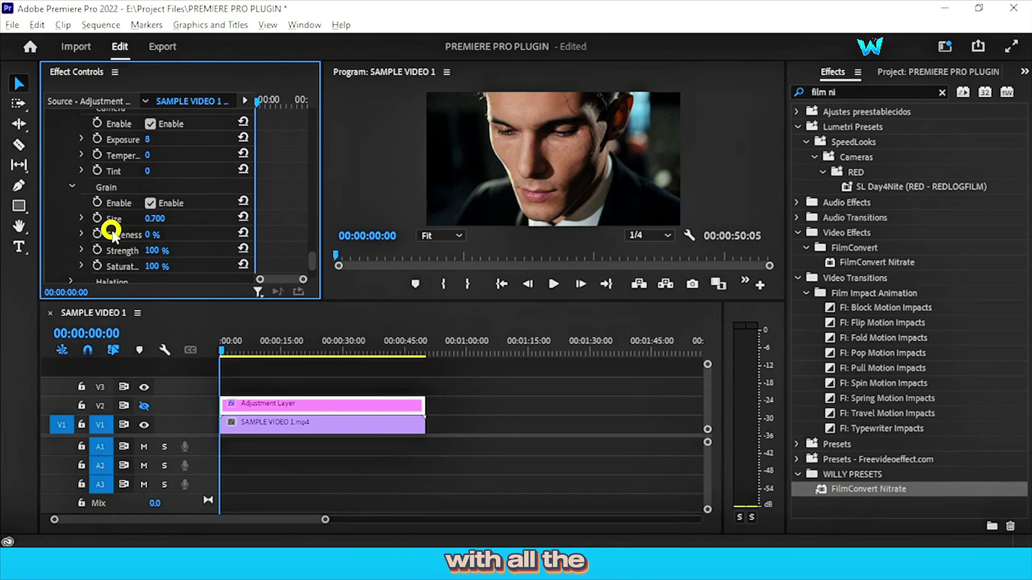
- Save the project with Ctrl+S and scroll back through the effect settings
key("ctrl+s")
scroll(138, 223, "down", 4)
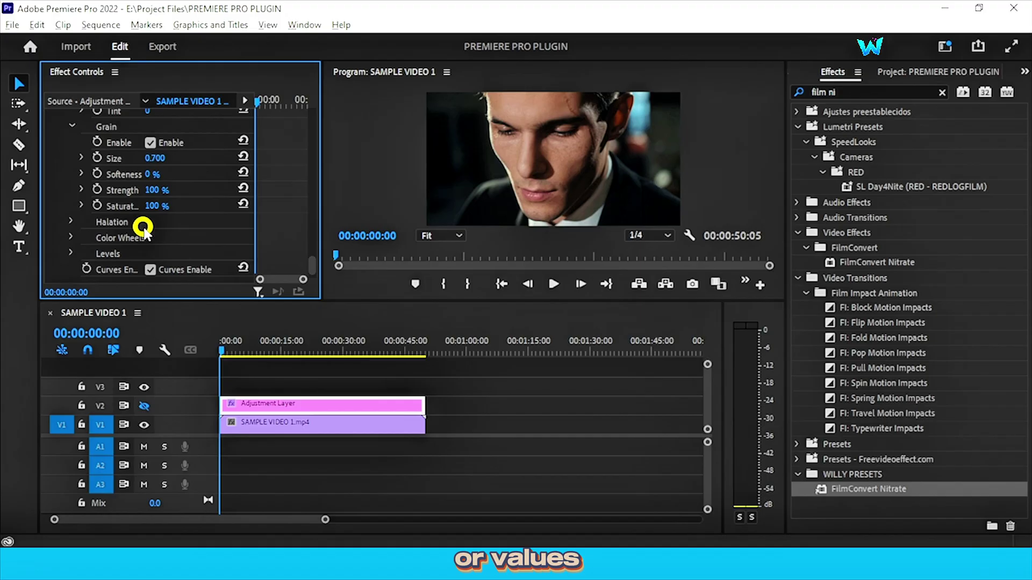
scroll(118, 243, "up", 8)
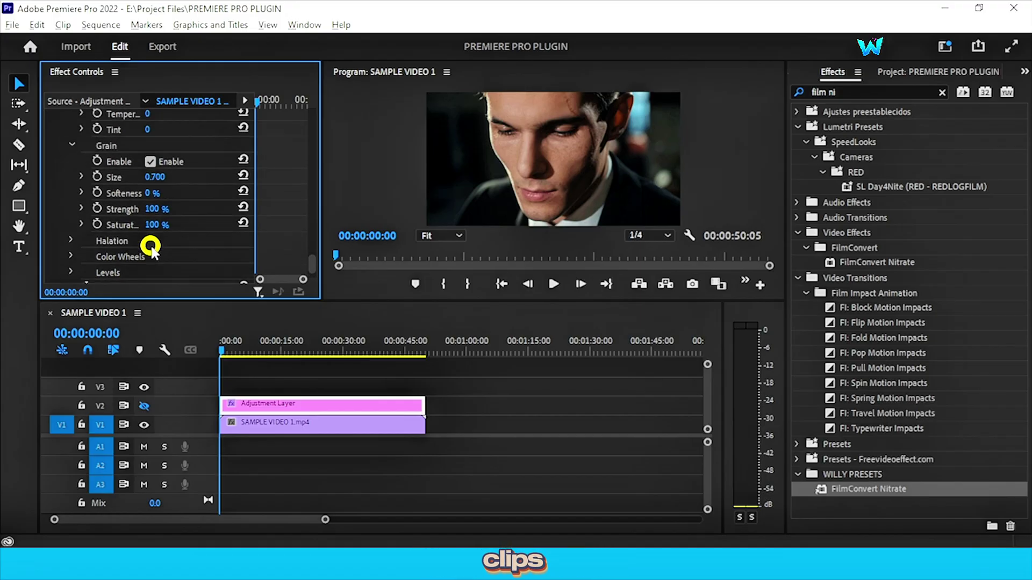
scroll(150, 236, "up", 10)
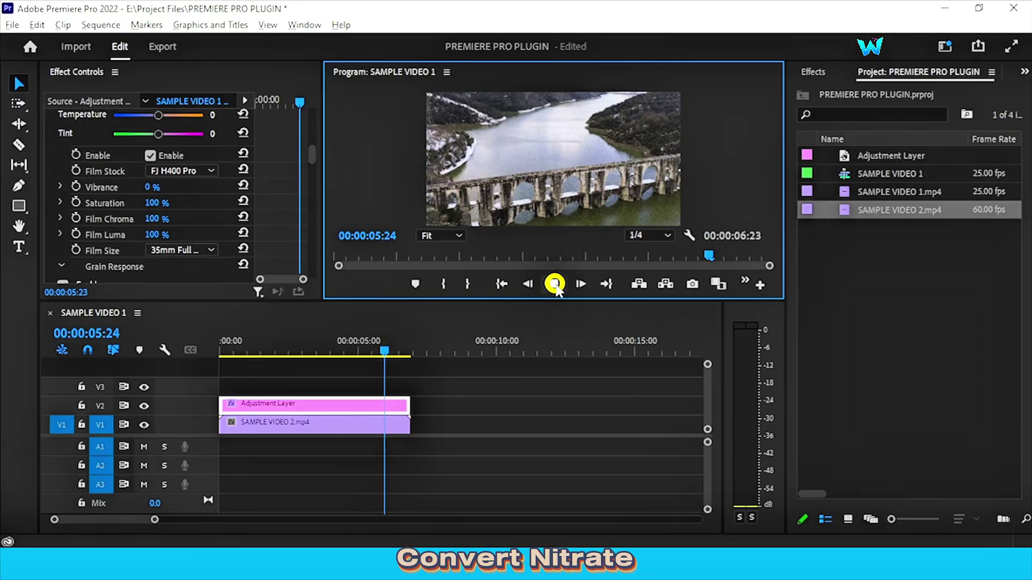
- Play SAMPLE VIDEO 2.mp4, toggle V2 off and on to compare, then return the playhead to 00:00
left_click(555, 285)
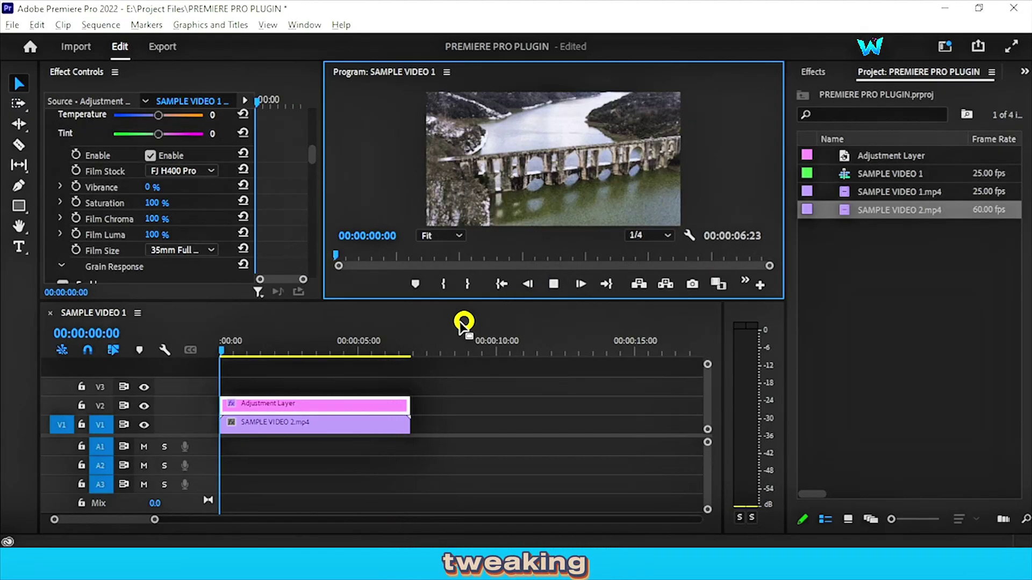
left_click(144, 407)
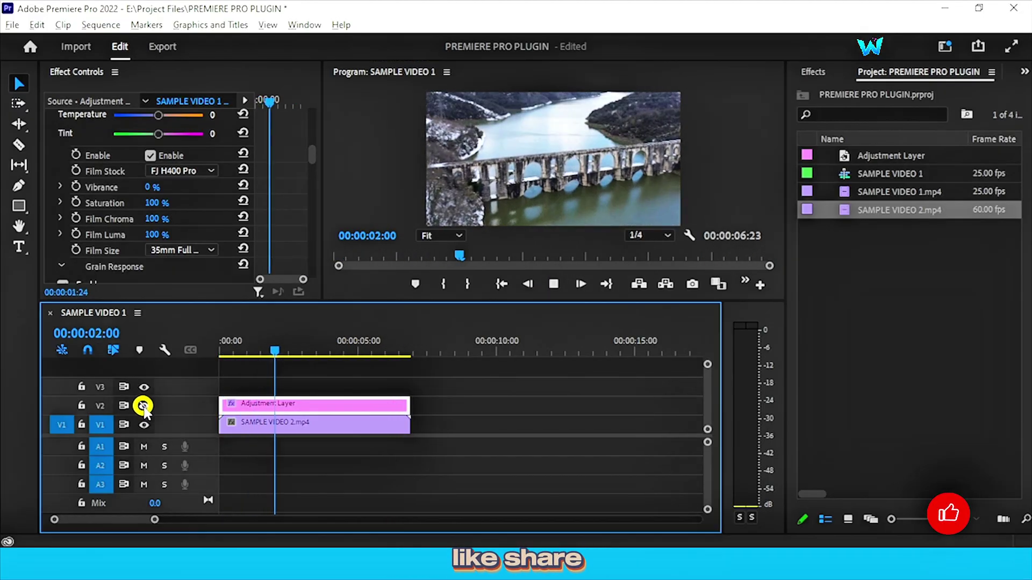
left_click(143, 407)
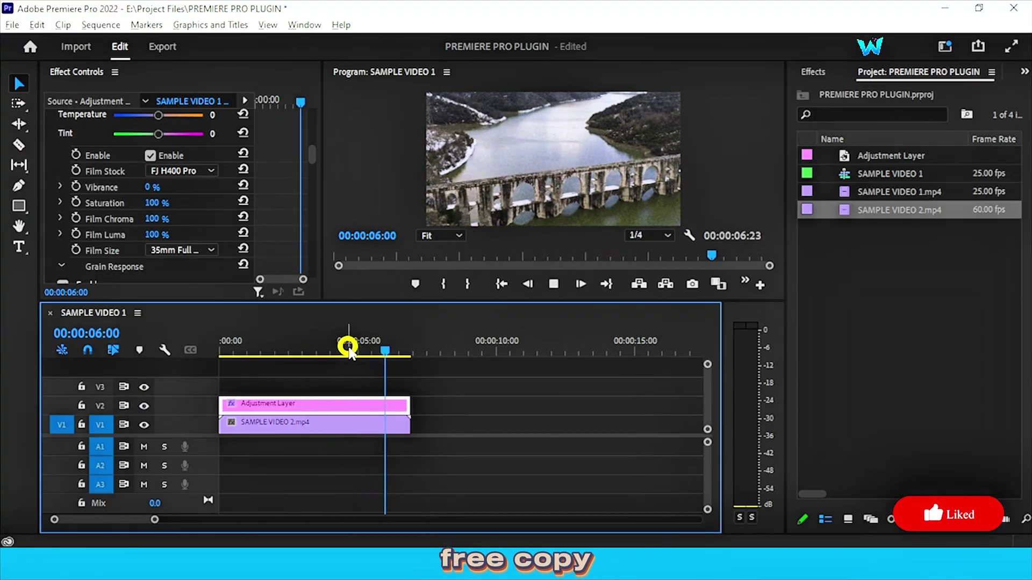
left_click_drag(348, 348, 204, 353)
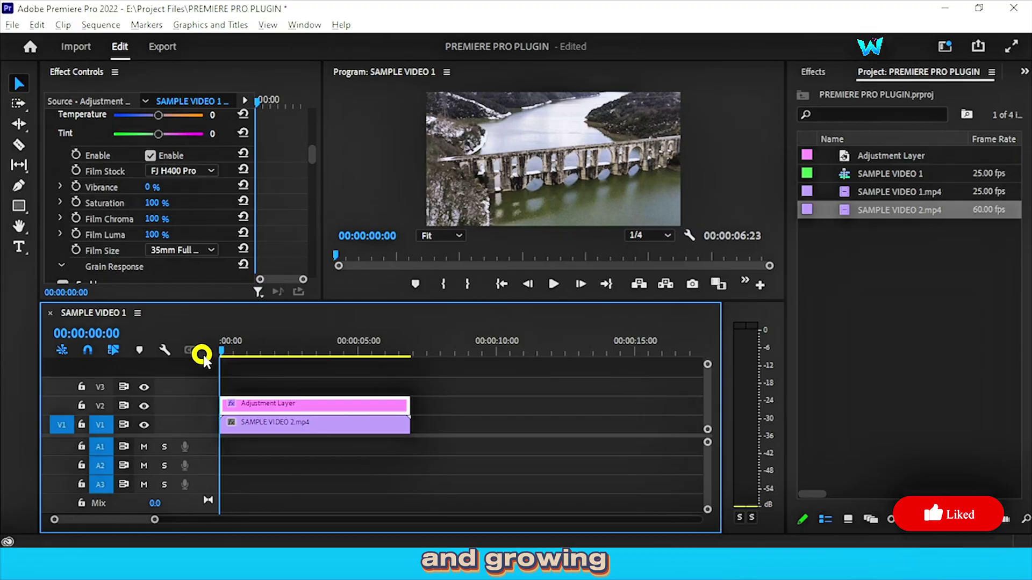